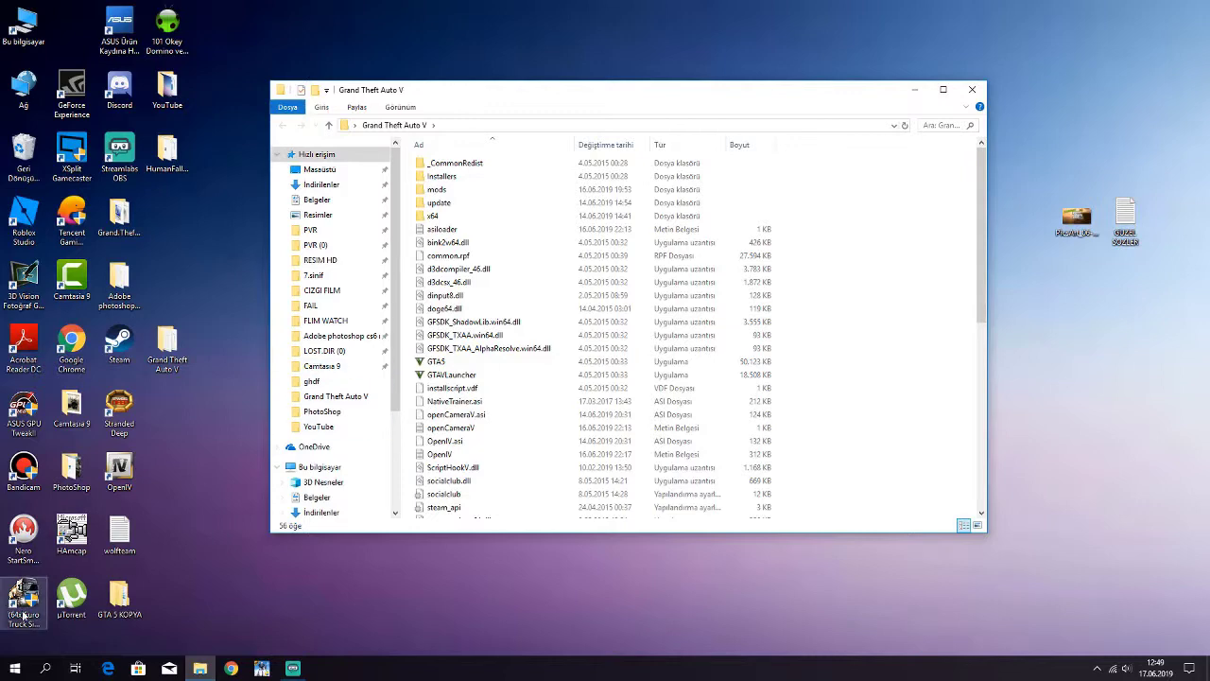
double_click(119, 594)
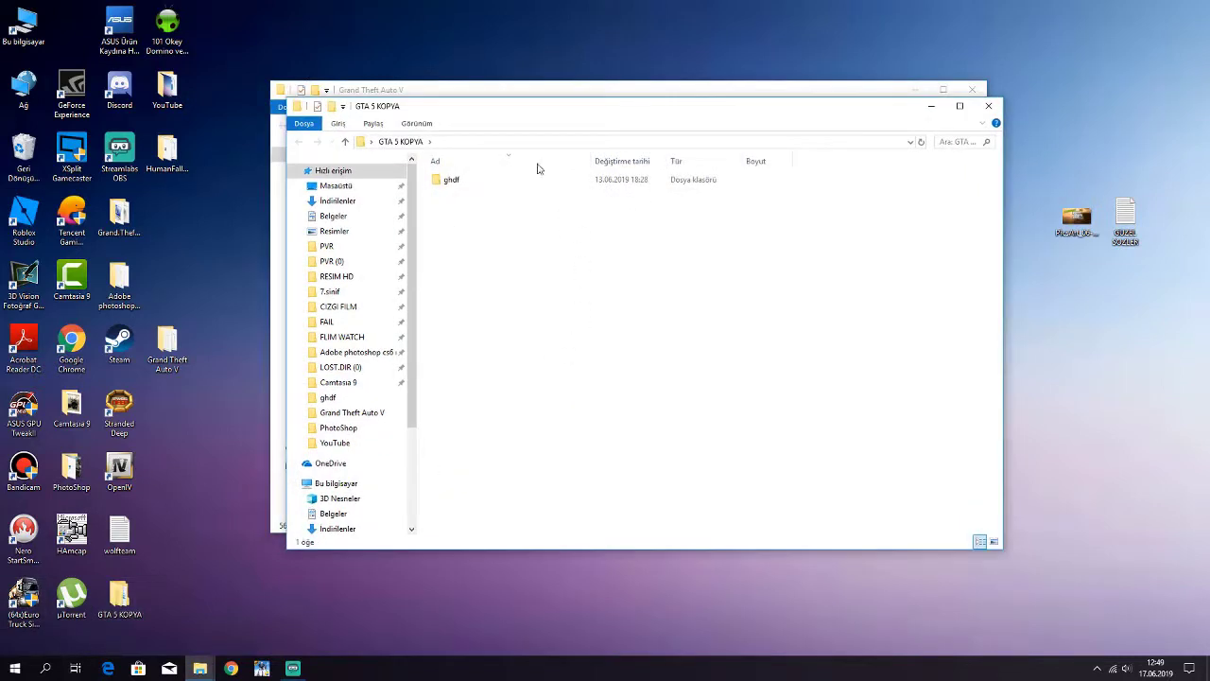
double_click(489, 180)
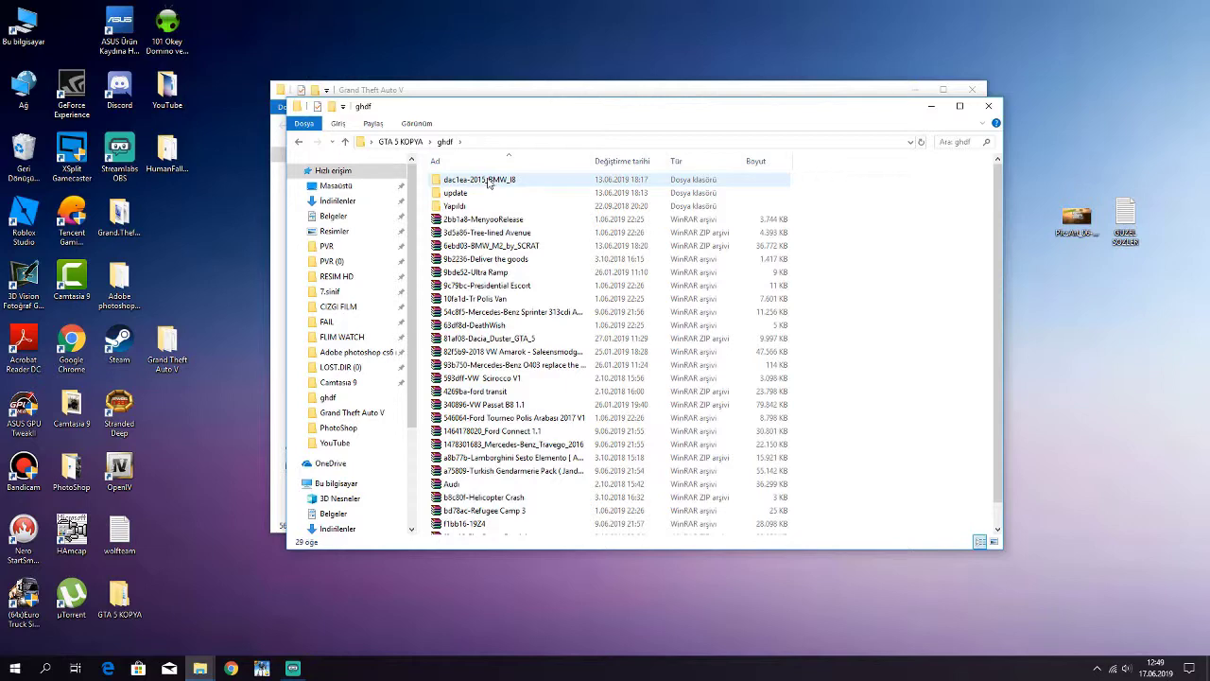
double_click(511, 391)
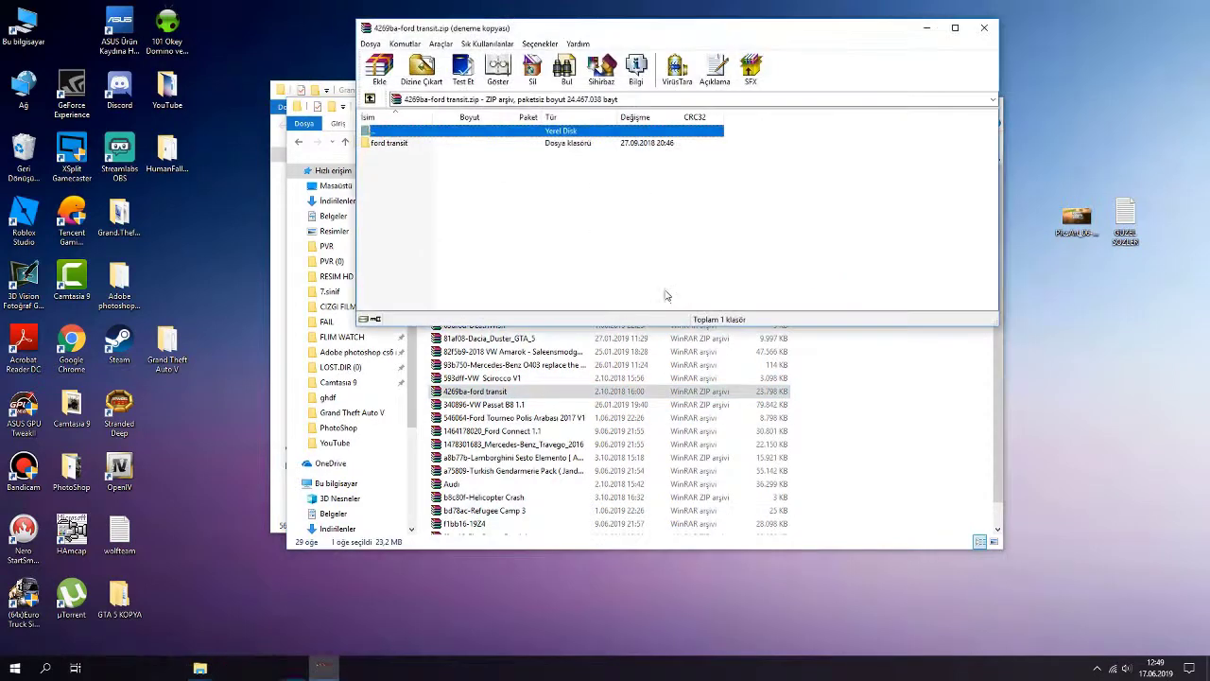
left_click(991, 35)
scroll(681, 318, "down", 1)
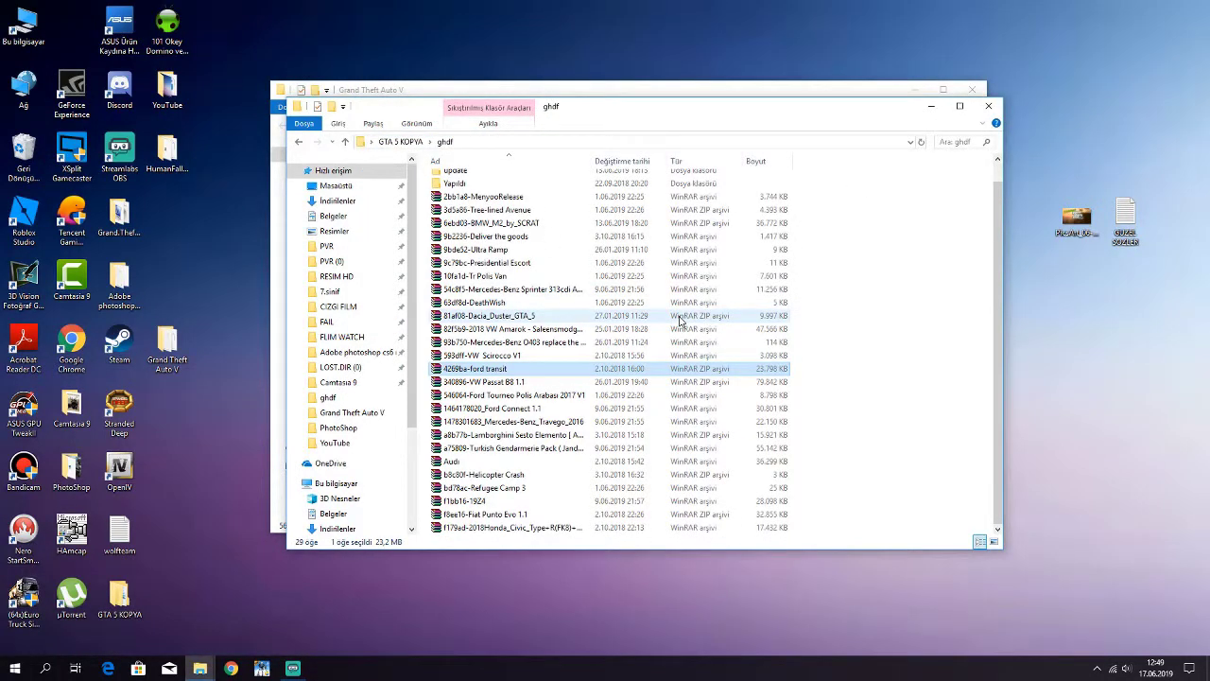
double_click(530, 421)
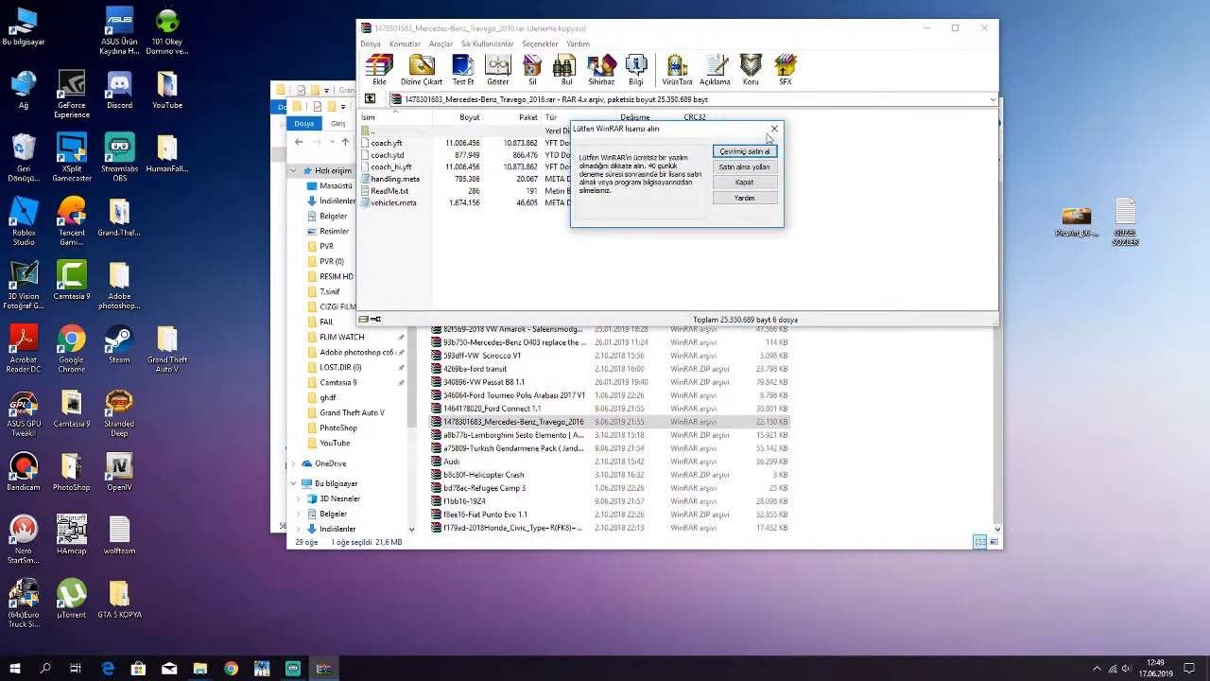
left_click(773, 129)
- Close the ghdf folder window and bring the Travego archive back to the front
left_click(909, 385)
left_click(993, 104)
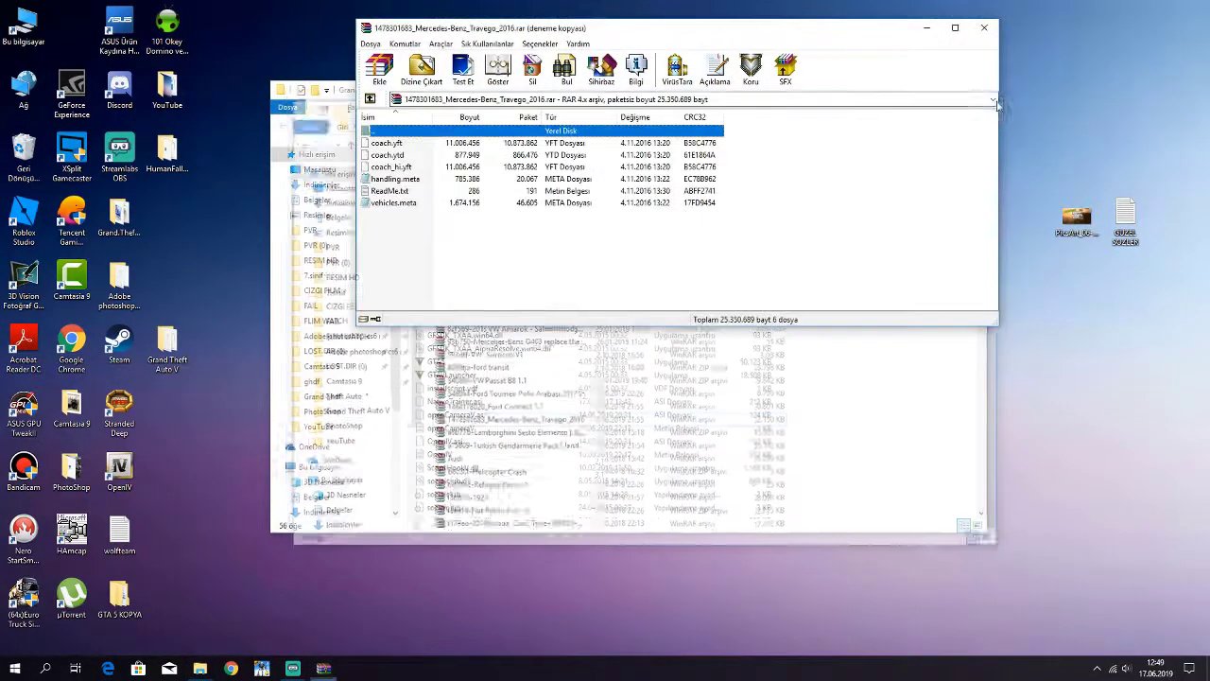
left_click(866, 347)
left_click(612, 34)
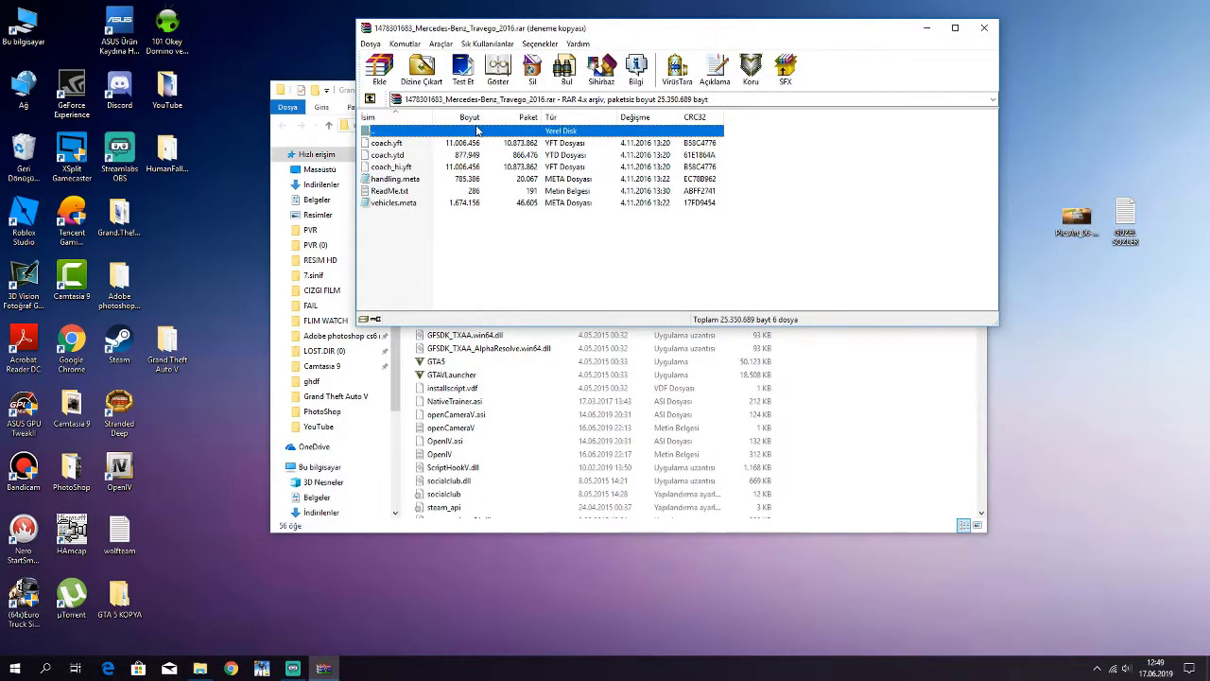
- Open ReadMe.txt from the Travego archive and read the install paths for the mod files
double_click(395, 191)
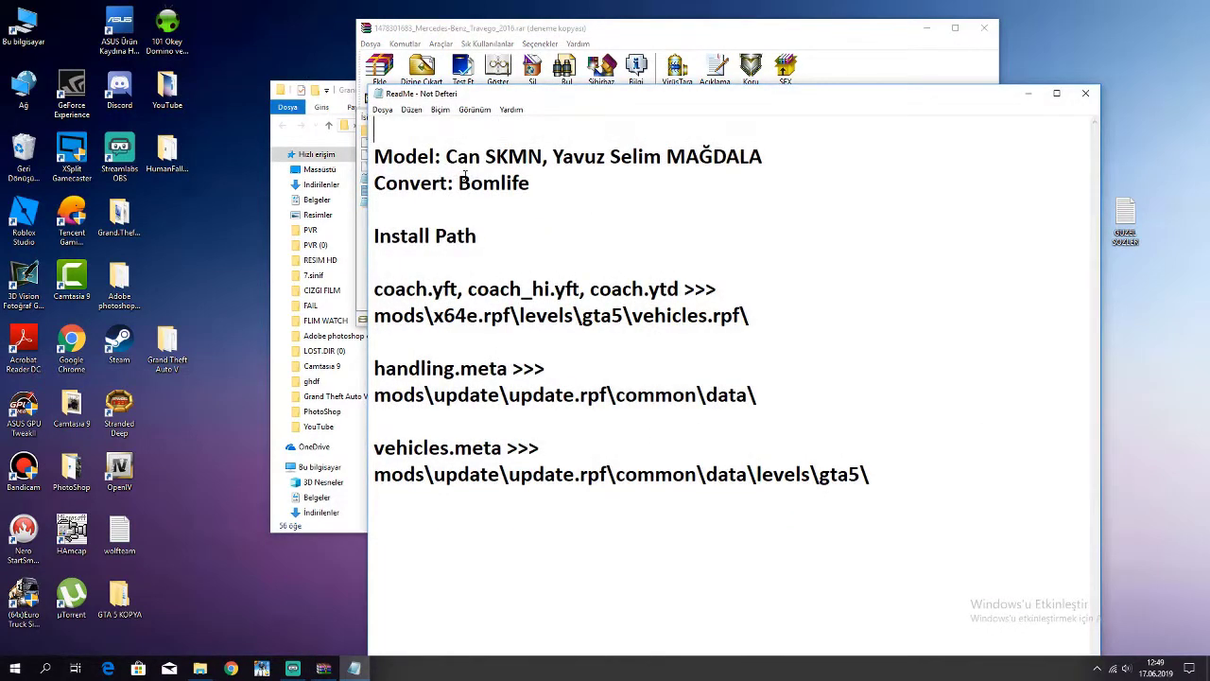
left_click_drag(458, 161, 532, 184)
left_click(581, 219)
left_click(519, 267)
left_click(761, 31)
left_click(806, 395)
- Inspect the mods folder in the Grand Theft Auto V directory and the available actions for the original update folder
left_click(346, 113)
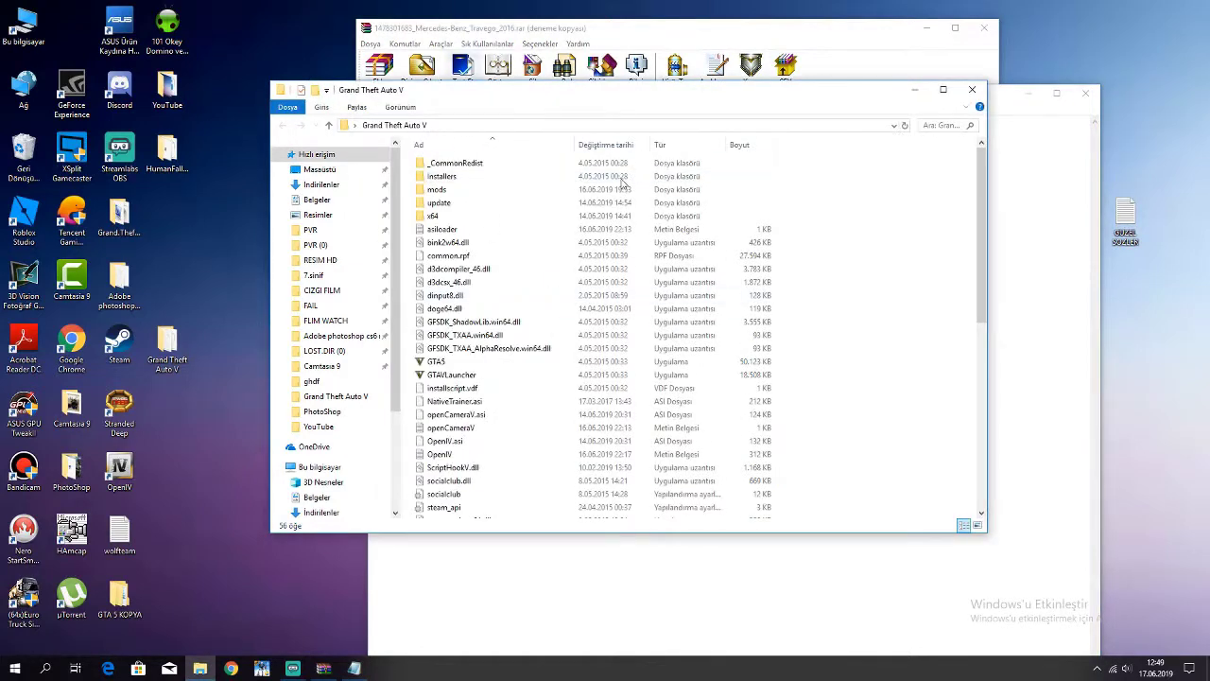
double_click(452, 191)
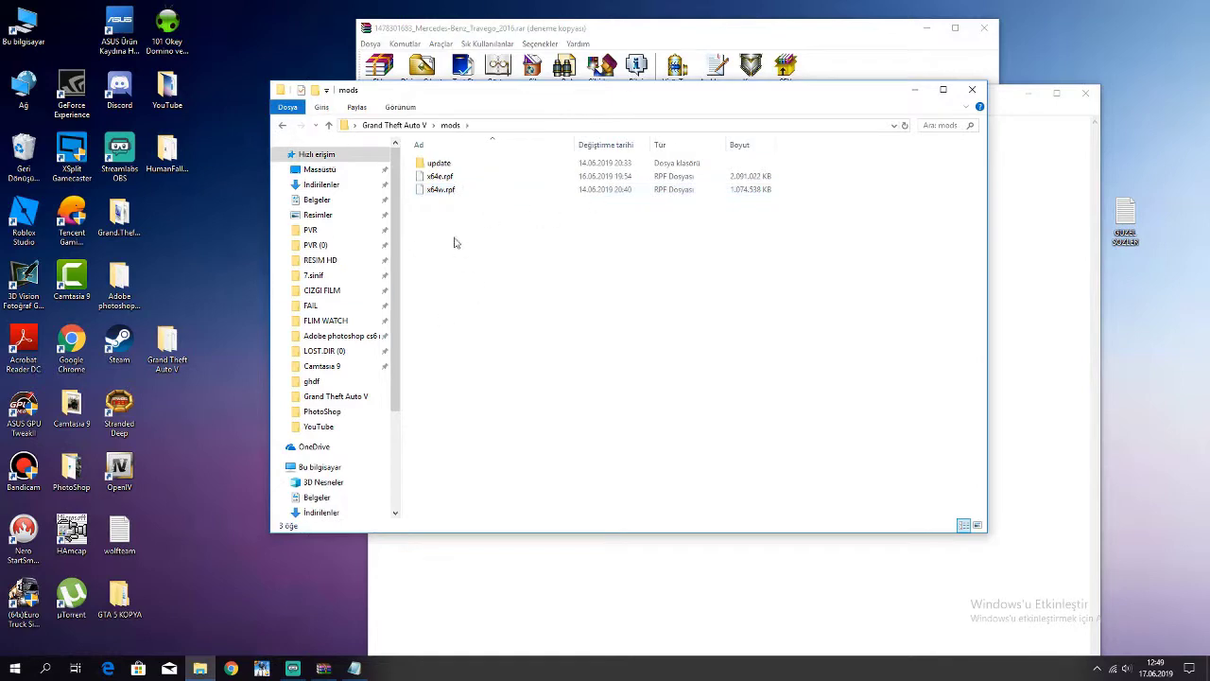
left_click(281, 125)
scroll(511, 246, "down", 3)
scroll(532, 270, "up", 3)
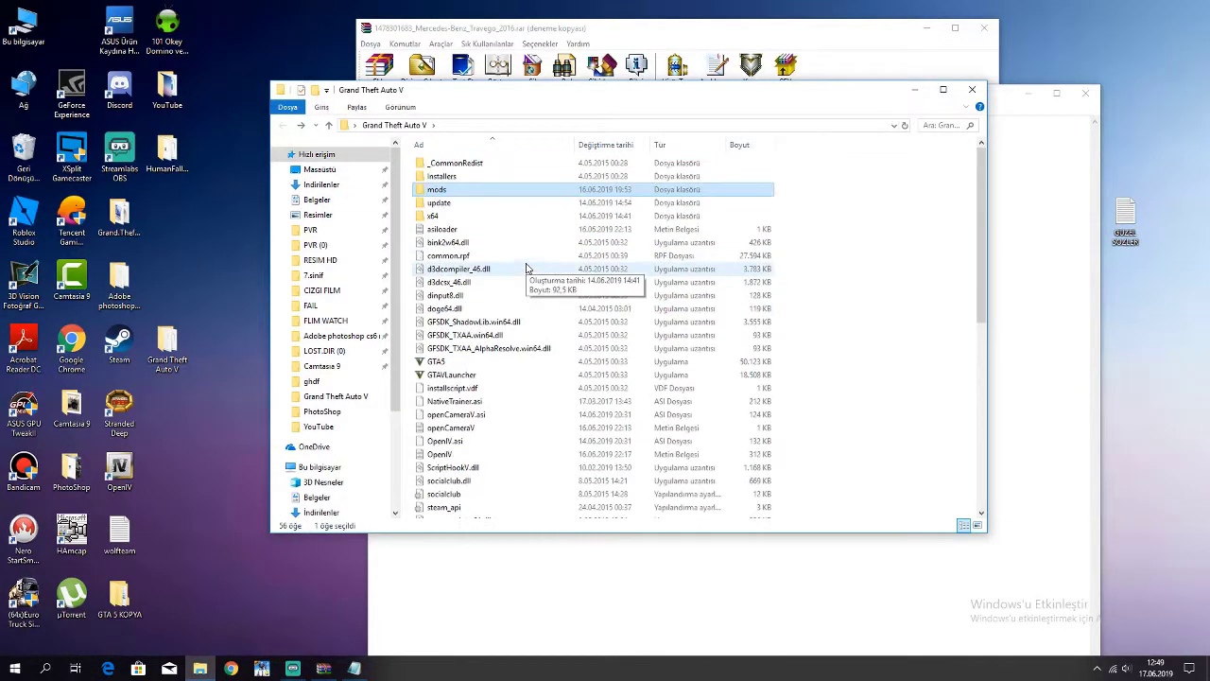
left_click(466, 205)
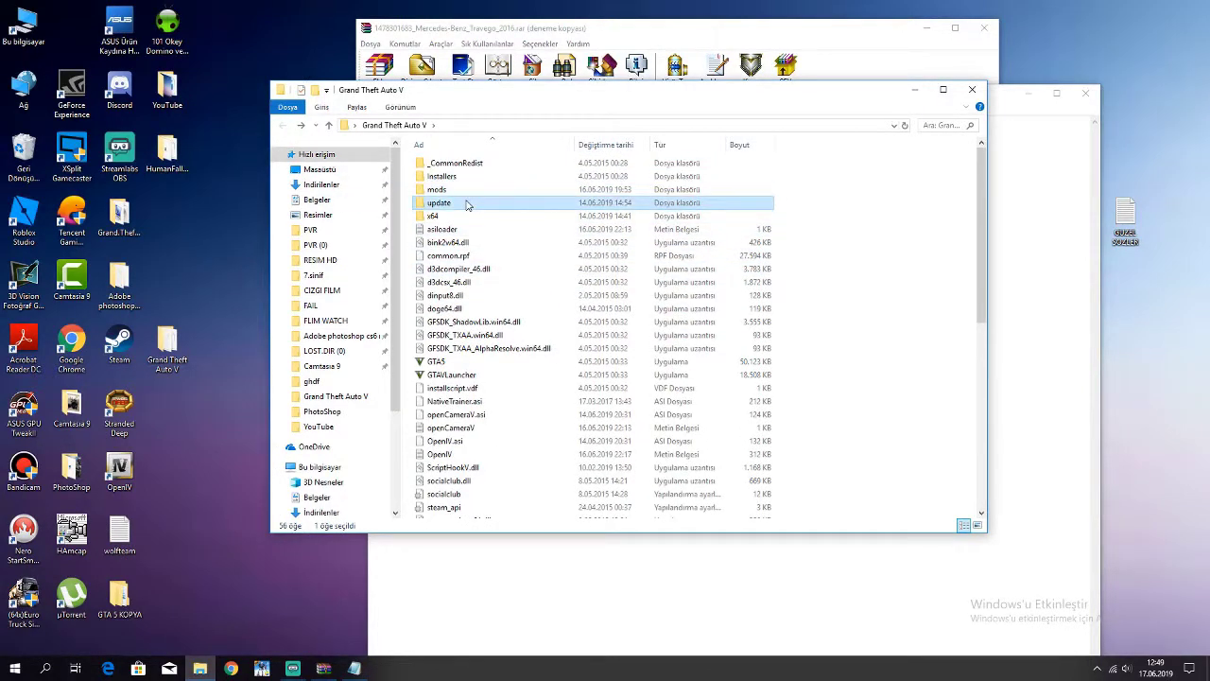
right_click(466, 204)
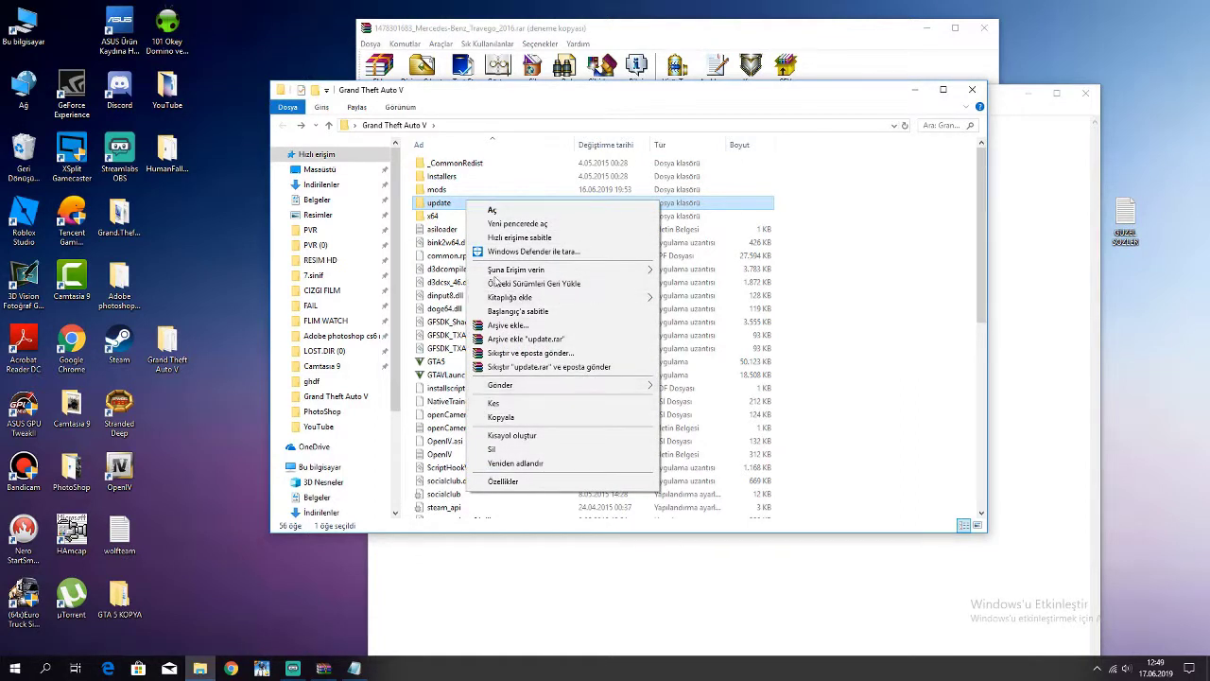
left_click(462, 191, "ctrl")
double_click(462, 192)
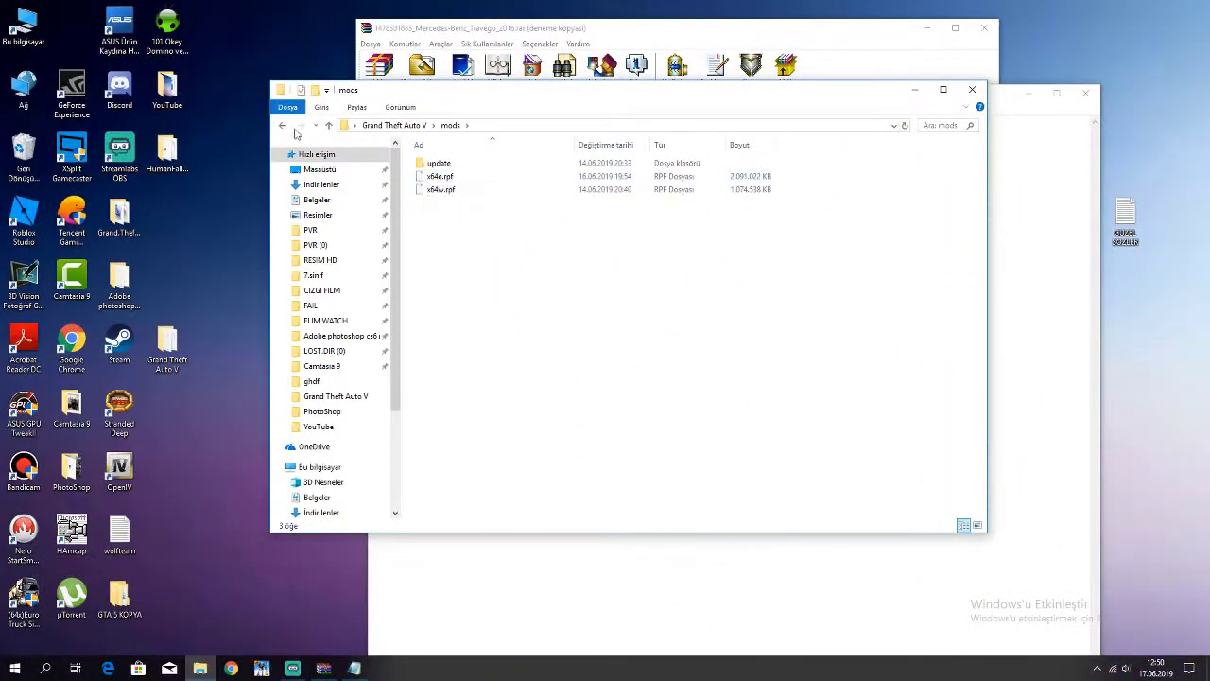
- Compare the x64 RPF files in the Grand Theft Auto V directory with the contents of its mods folder
left_click(282, 125)
scroll(528, 343, "down", 10)
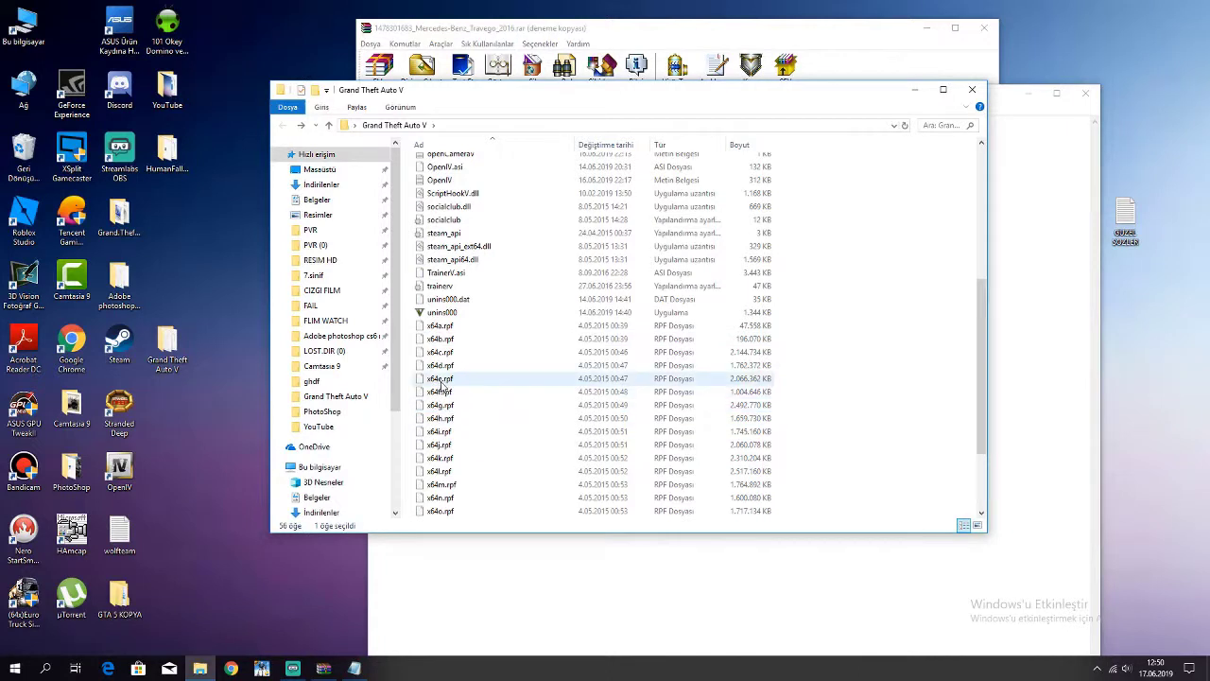
scroll(473, 364, "up", 10)
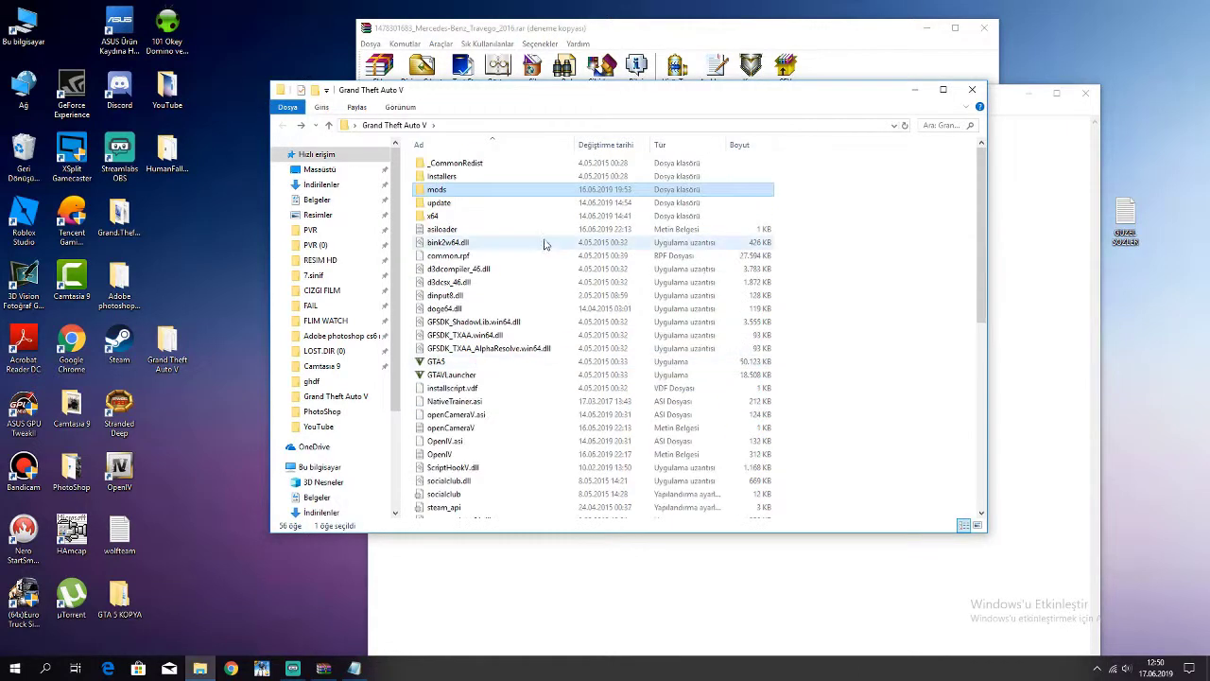
double_click(451, 190)
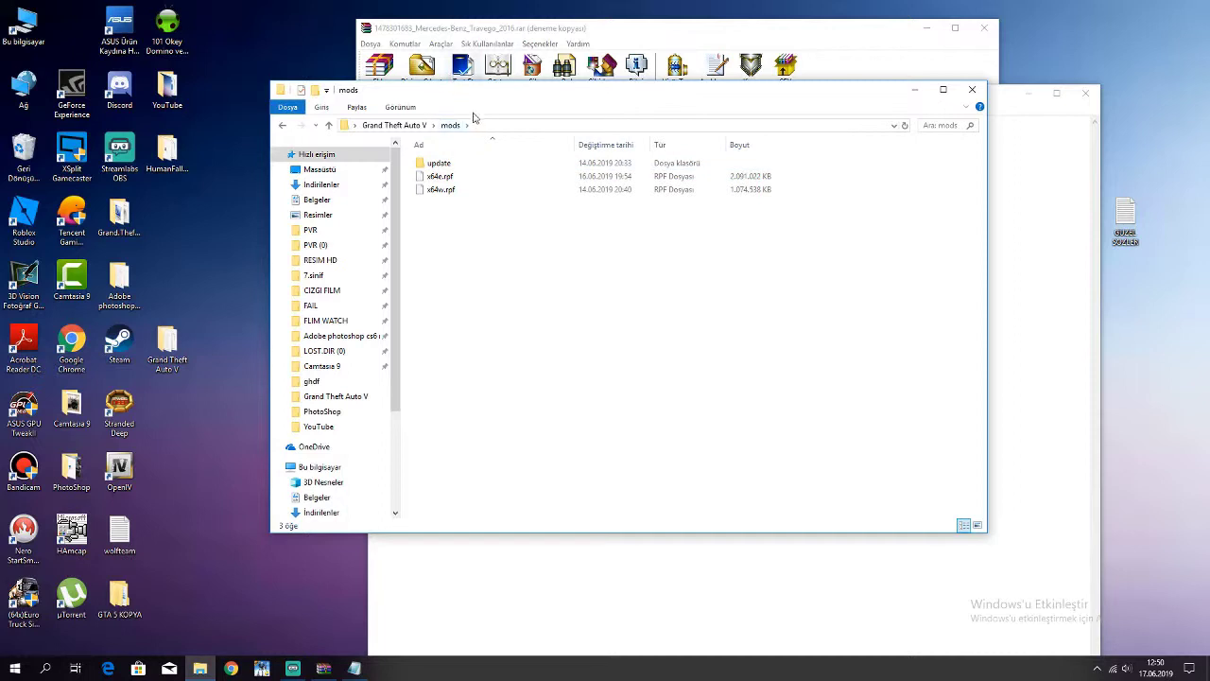
left_click(571, 28)
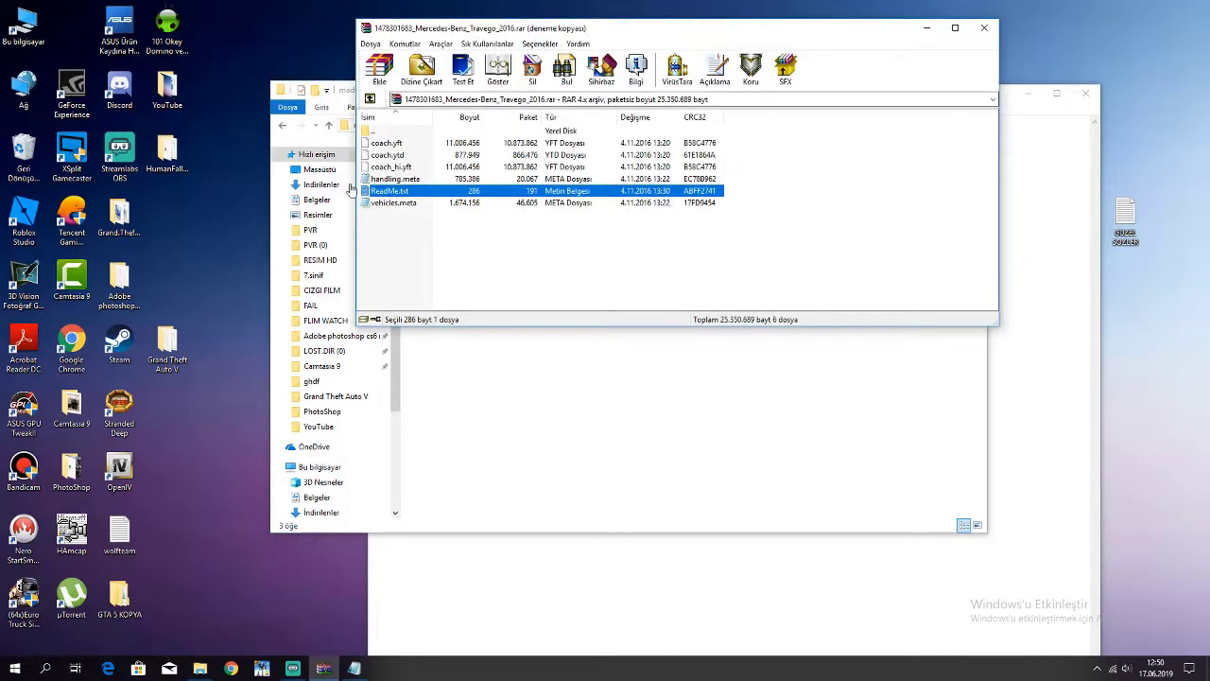
left_click(558, 354)
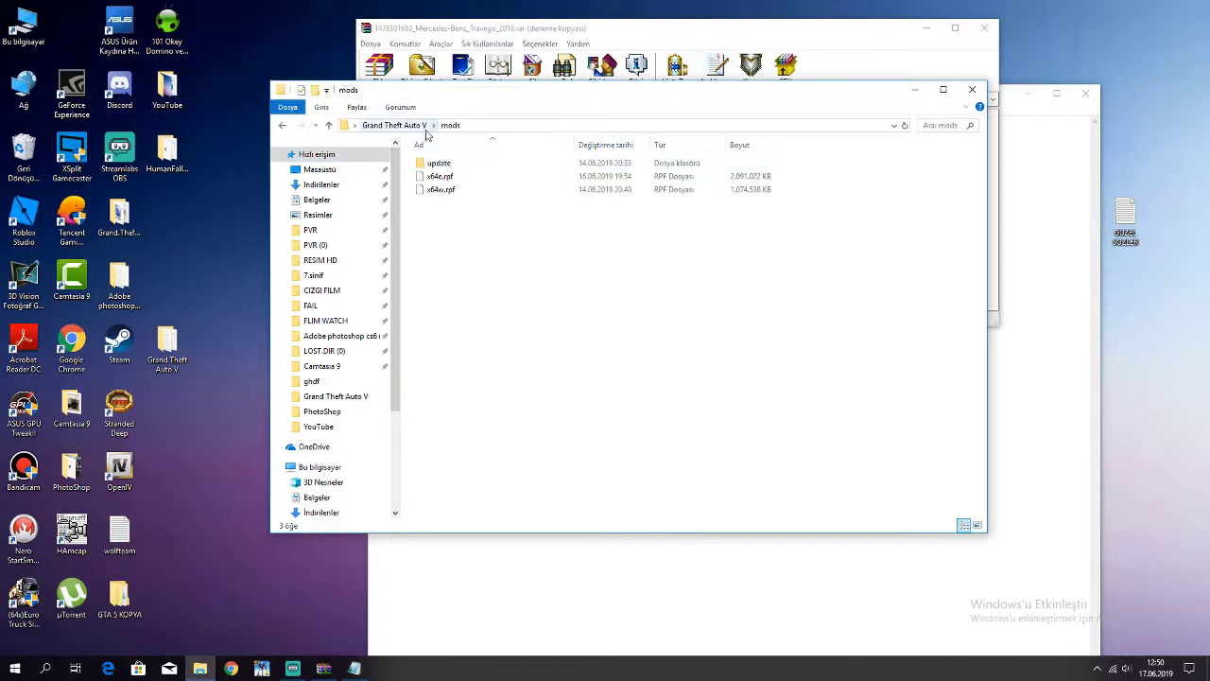
left_click(281, 126)
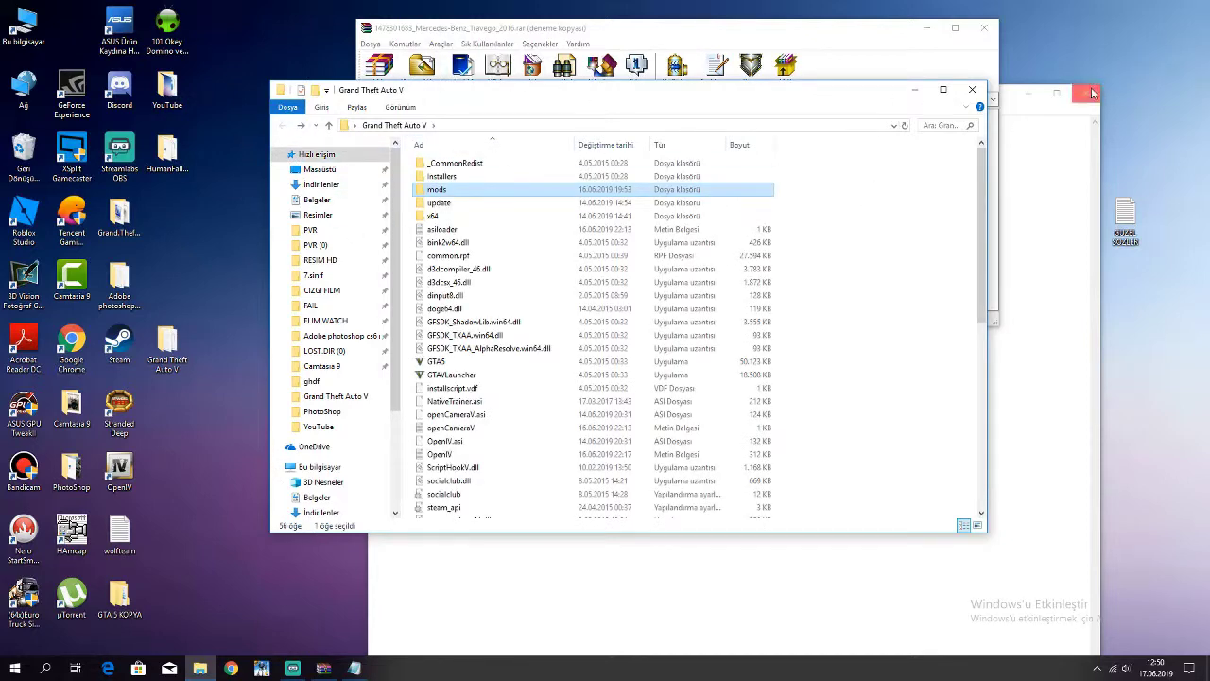
- Close the game folder window and launch OpenIV for the Windows version of Grand Theft Auto V
left_click(971, 90)
left_click(119, 463)
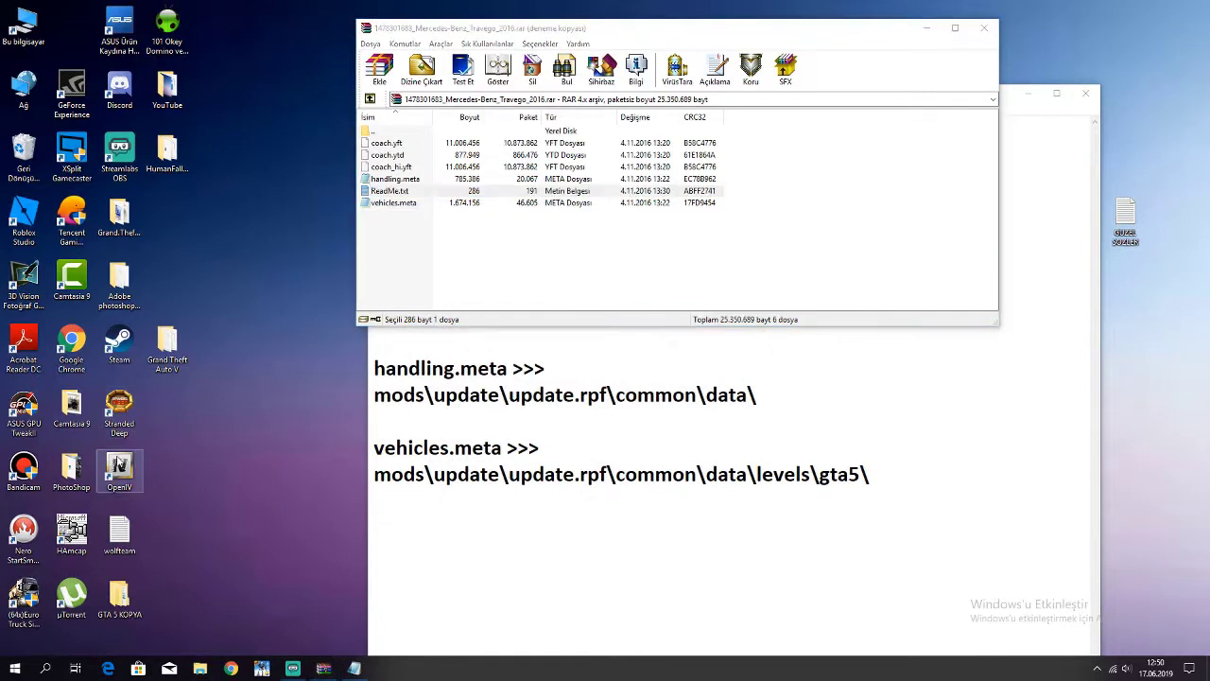
double_click(119, 464)
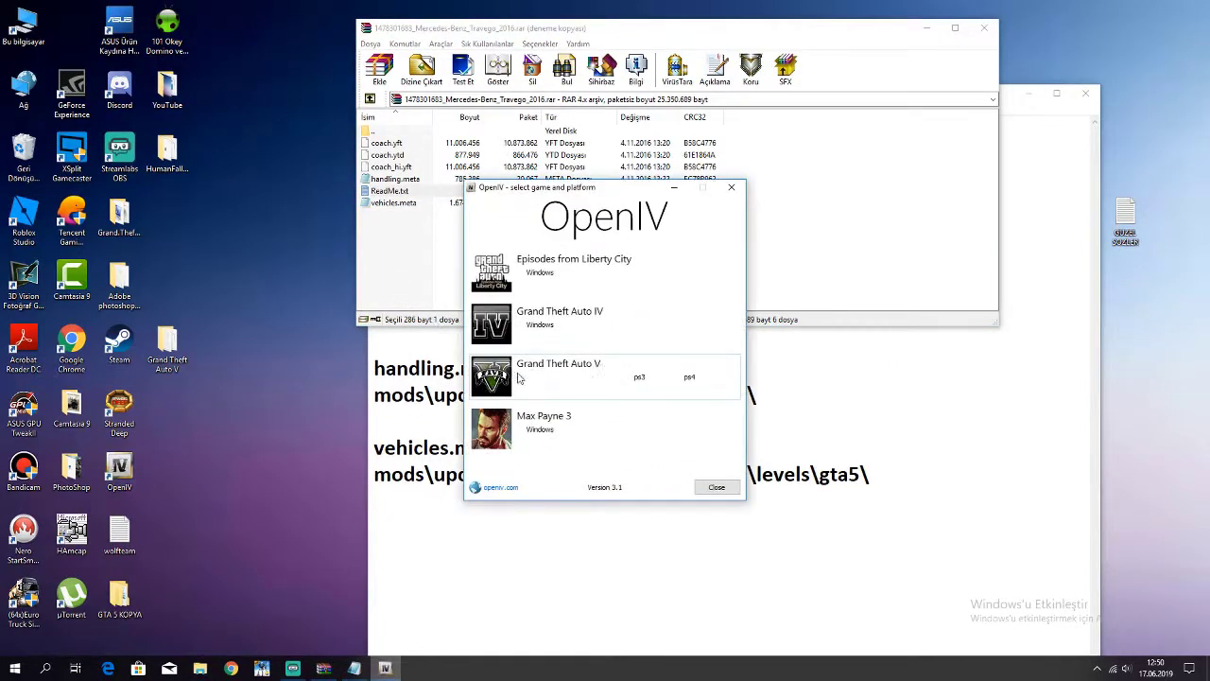
left_click(534, 379)
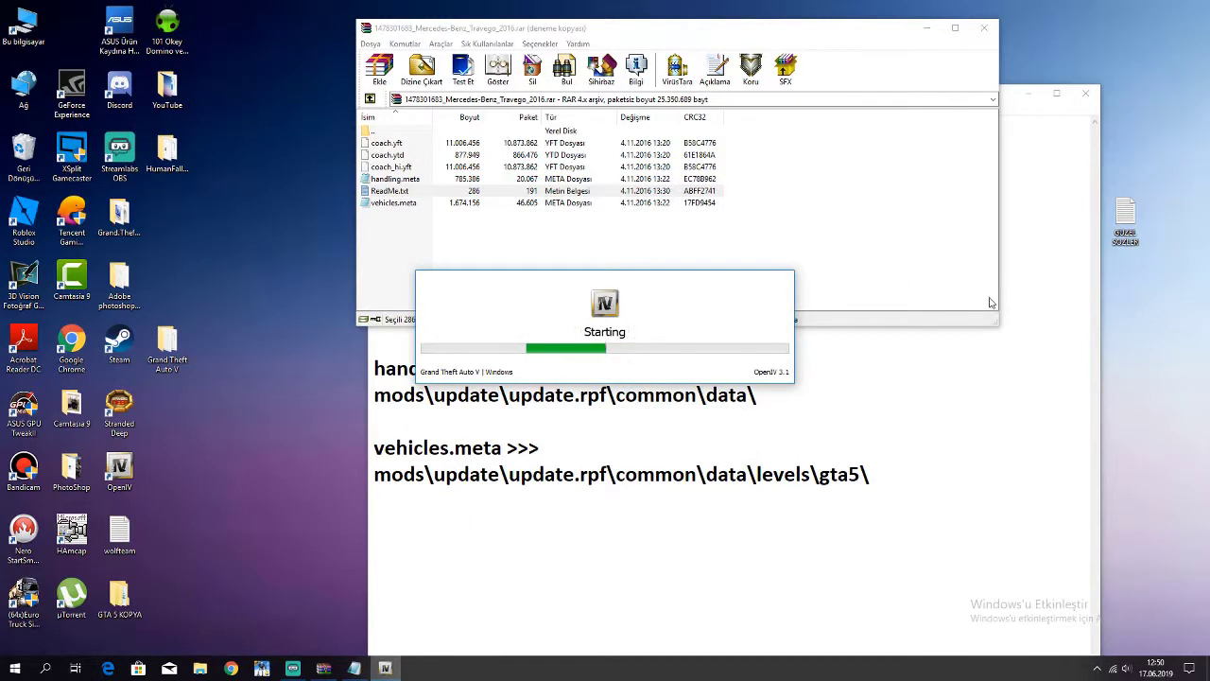
left_click(933, 464)
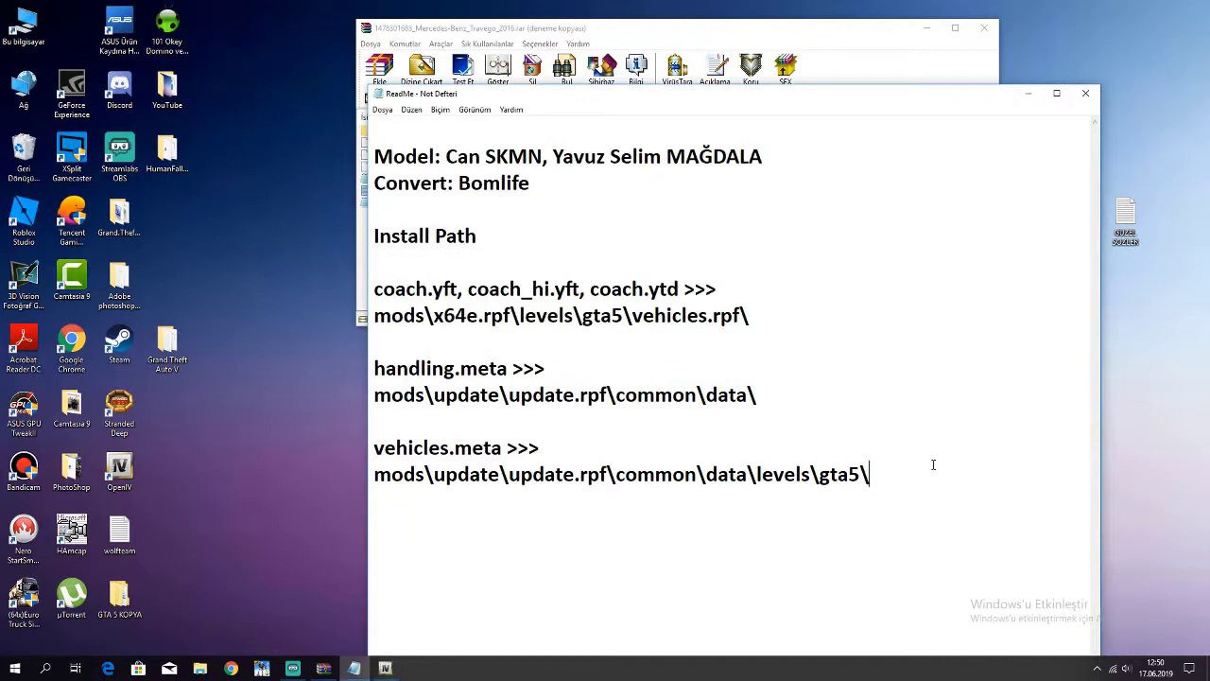
left_click(573, 44)
left_click(617, 42)
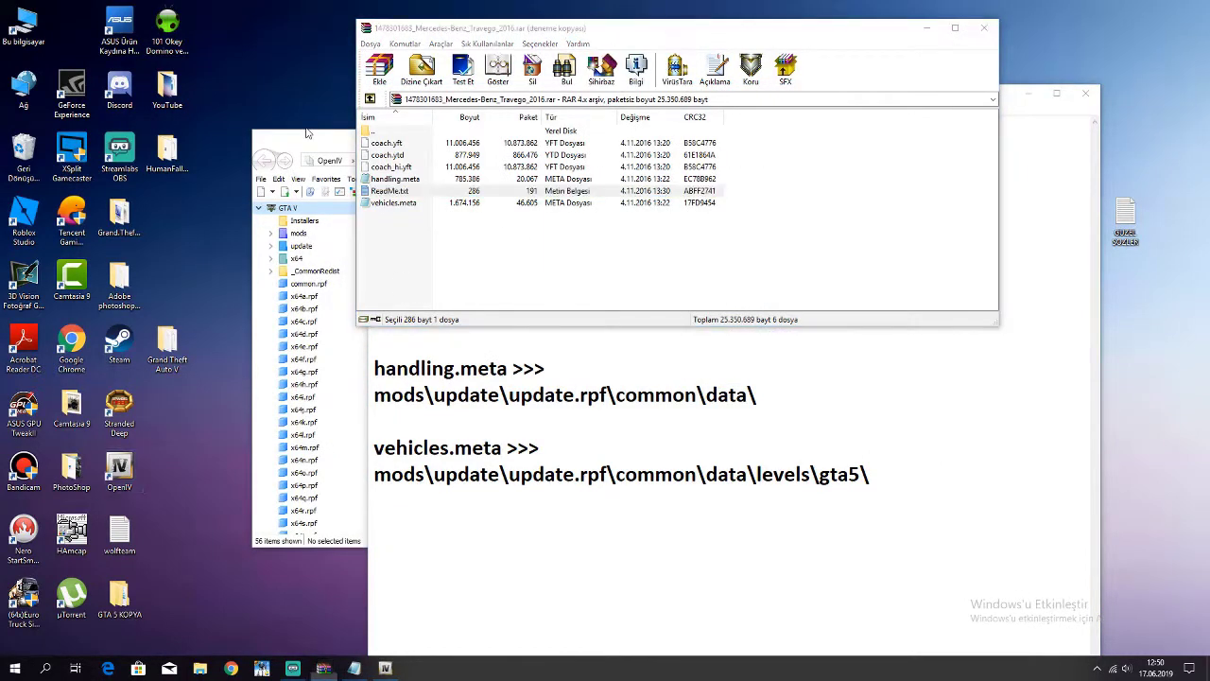
- Enable edit mode in OpenIV, accept the automatic-saving warning, and open the mods folder
left_click(338, 147)
left_click(781, 159)
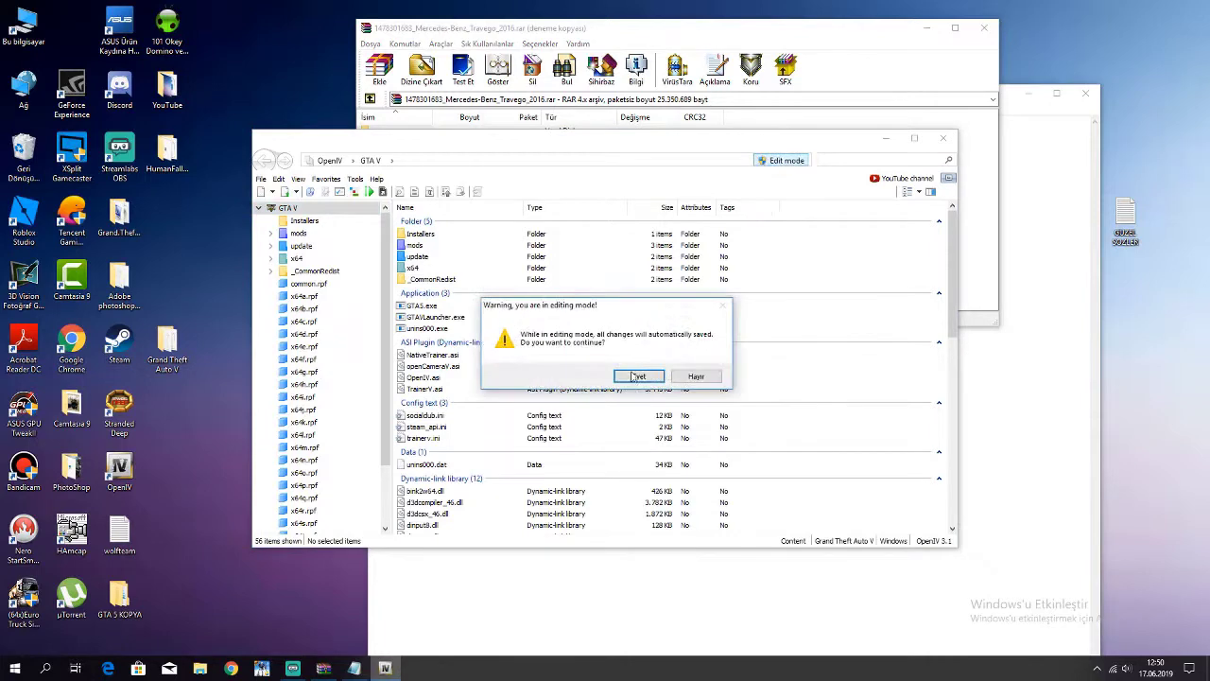
left_click(640, 376)
double_click(401, 245)
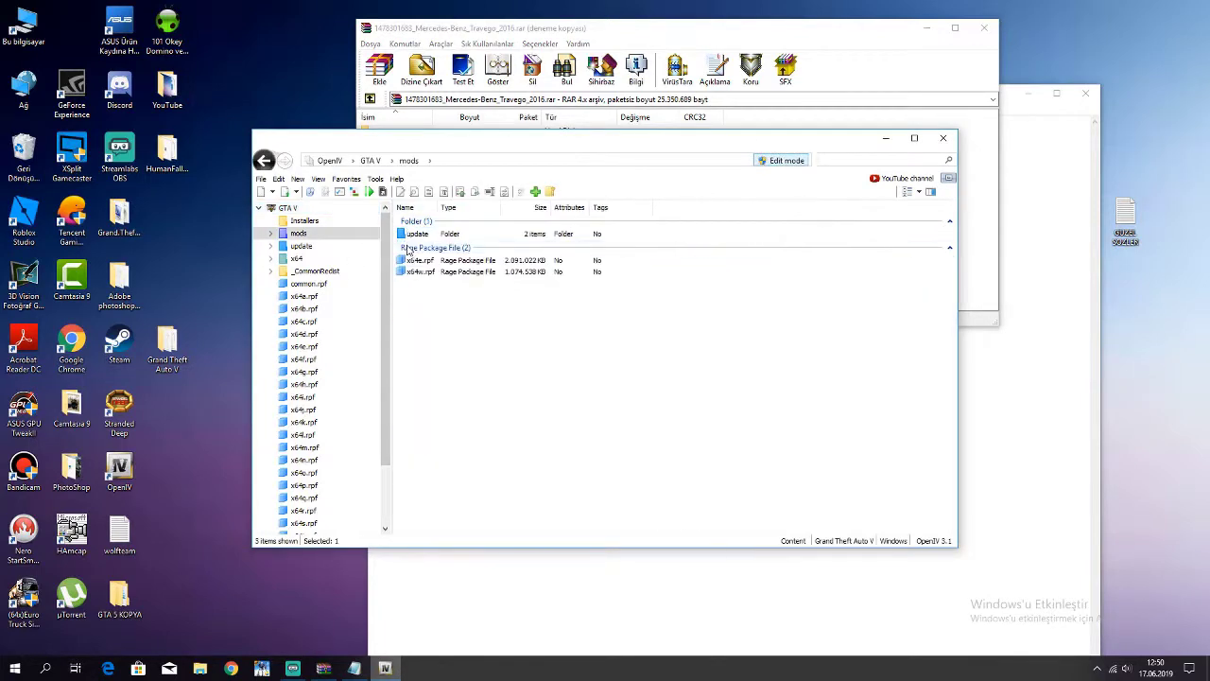
- Check the ReadMe for the install path of coach.yft, coach_hi.yft and coach.ytd
left_click(1003, 352)
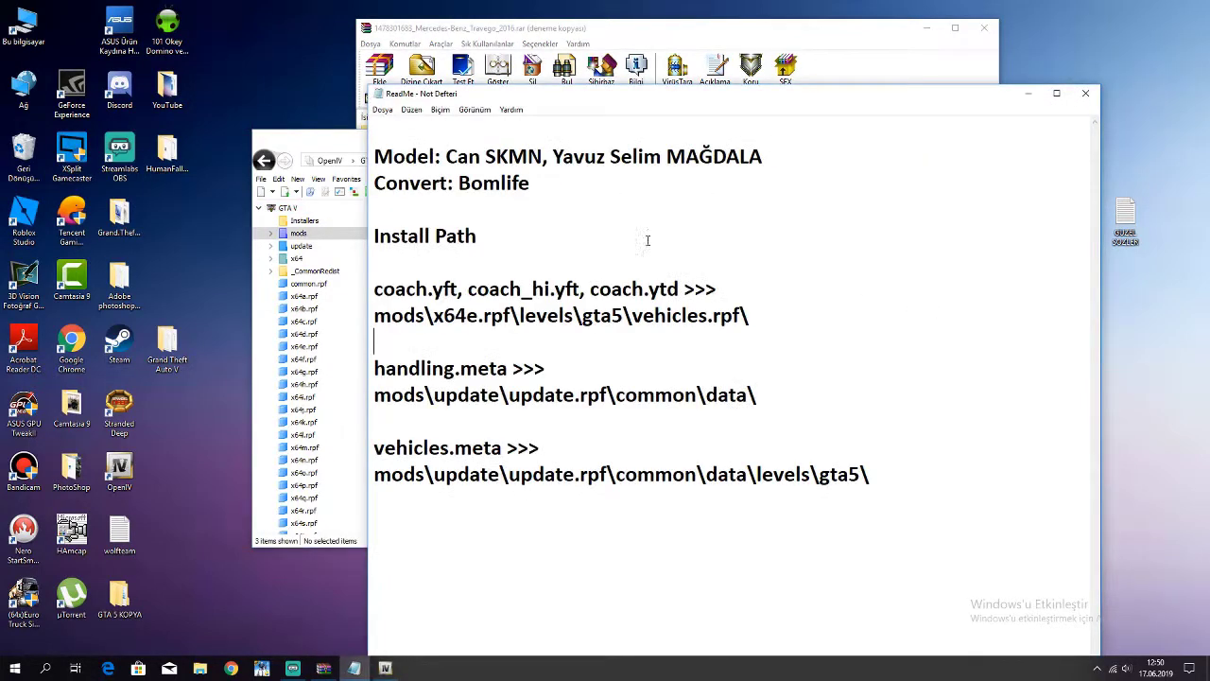
left_click_drag(379, 290, 697, 316)
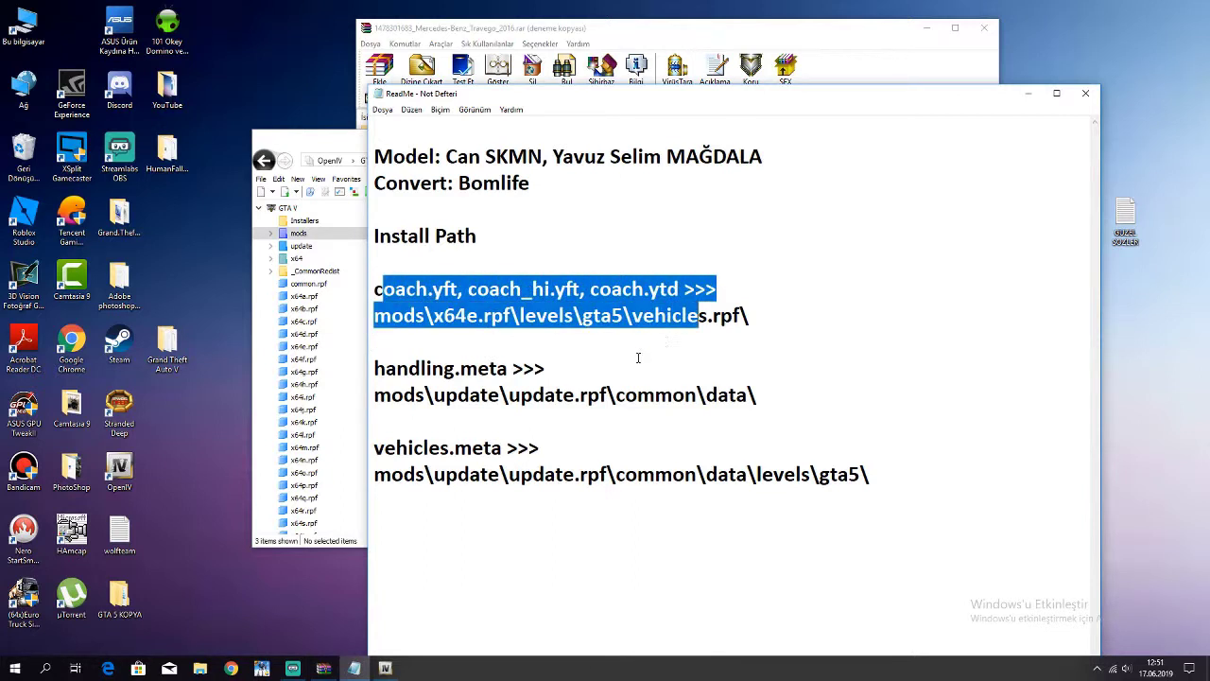
left_click(546, 369)
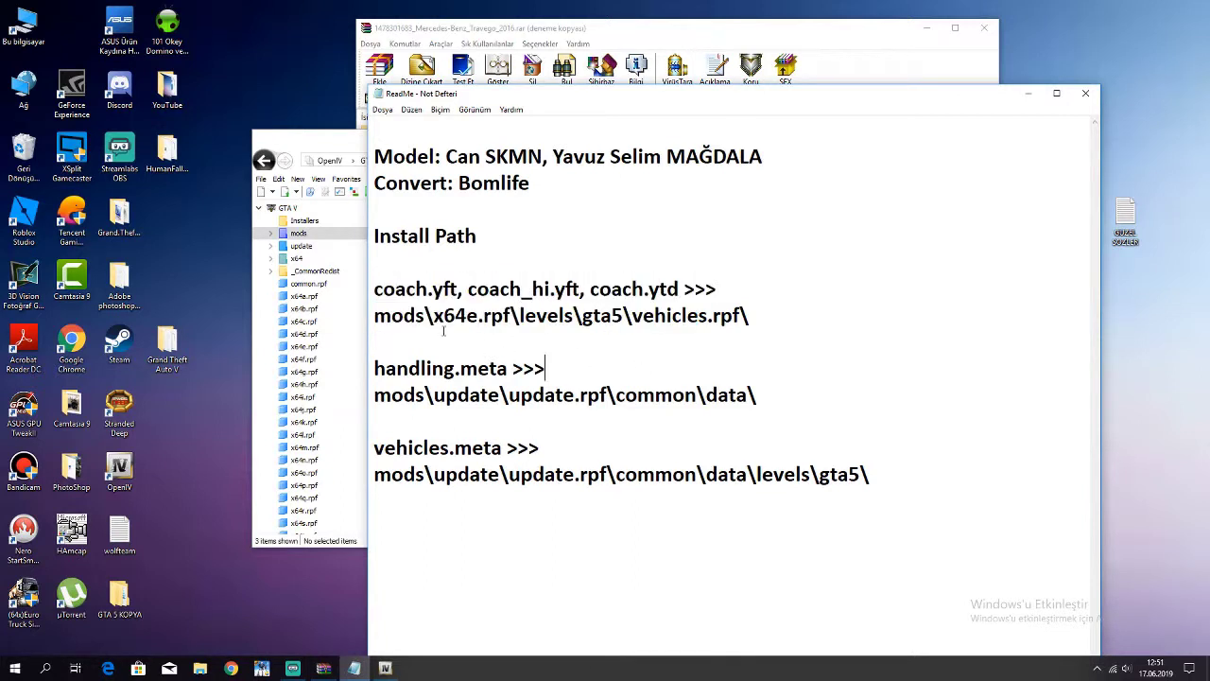
- Open mods\x64e.rpf\levels\gta5\vehicles.rpf in OpenIV
left_click(319, 141)
double_click(422, 256)
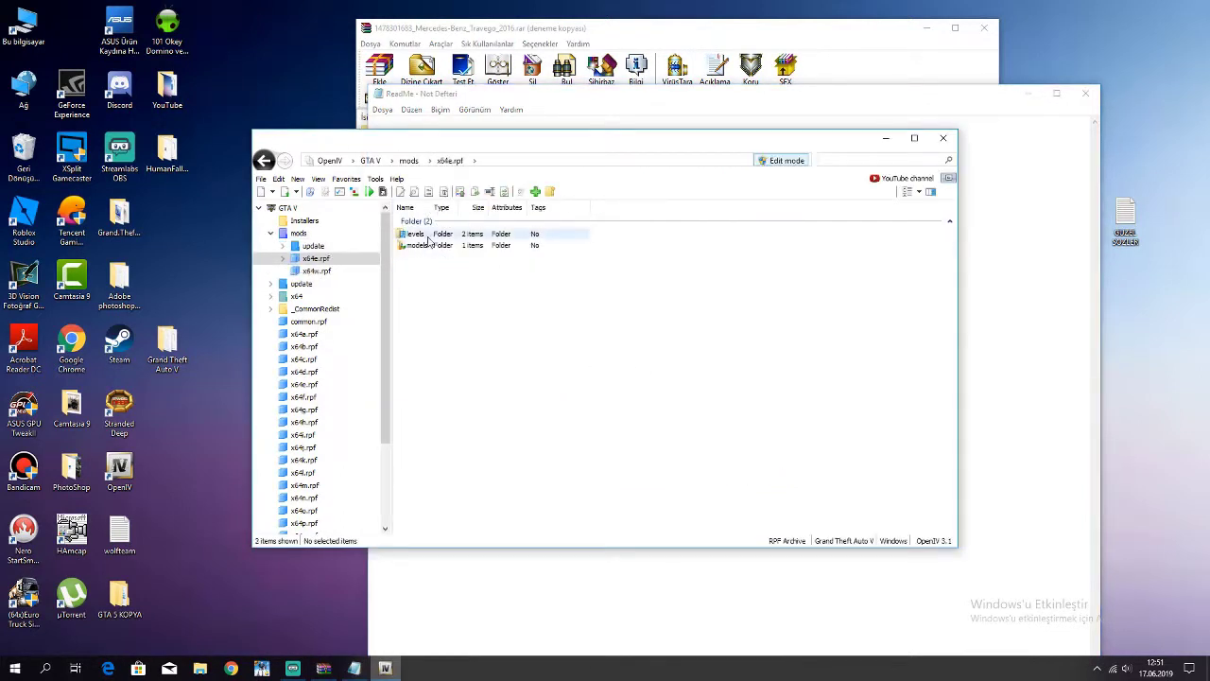
double_click(423, 236)
double_click(430, 245)
left_click(431, 268)
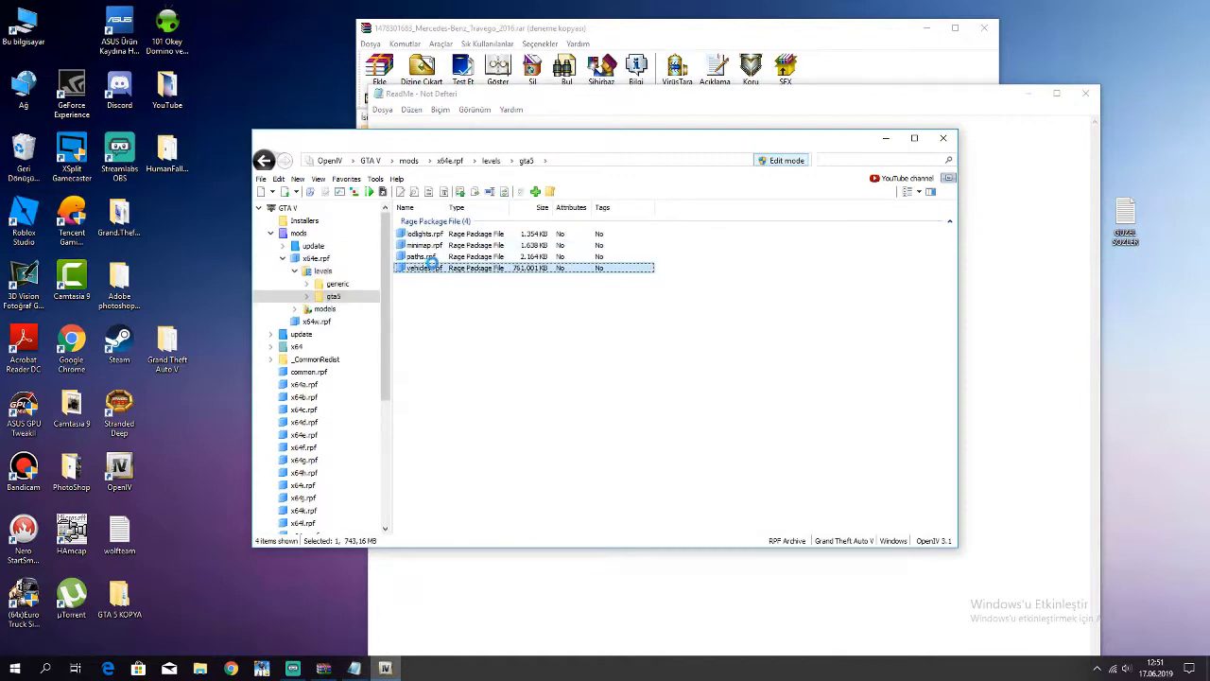
double_click(425, 267)
- Recheck the coach file names in the ReadMe and filter vehicles.rpf by "coach"
key("alt+Tab")
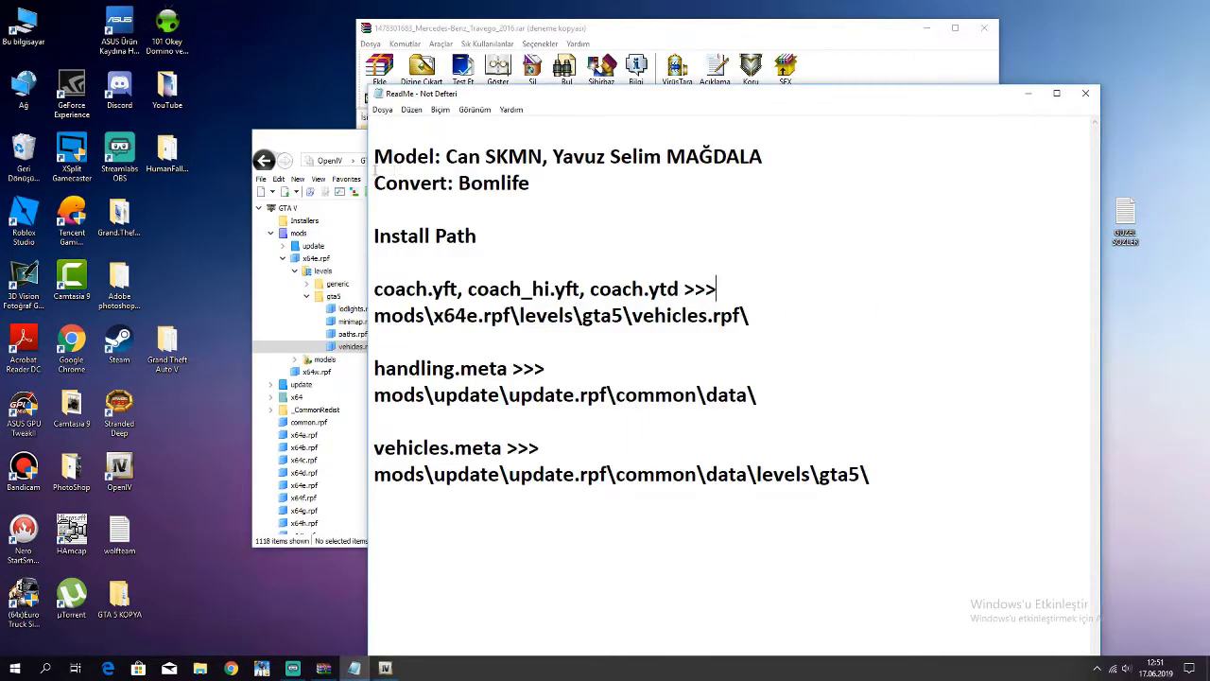
left_click(327, 144)
left_click(864, 160)
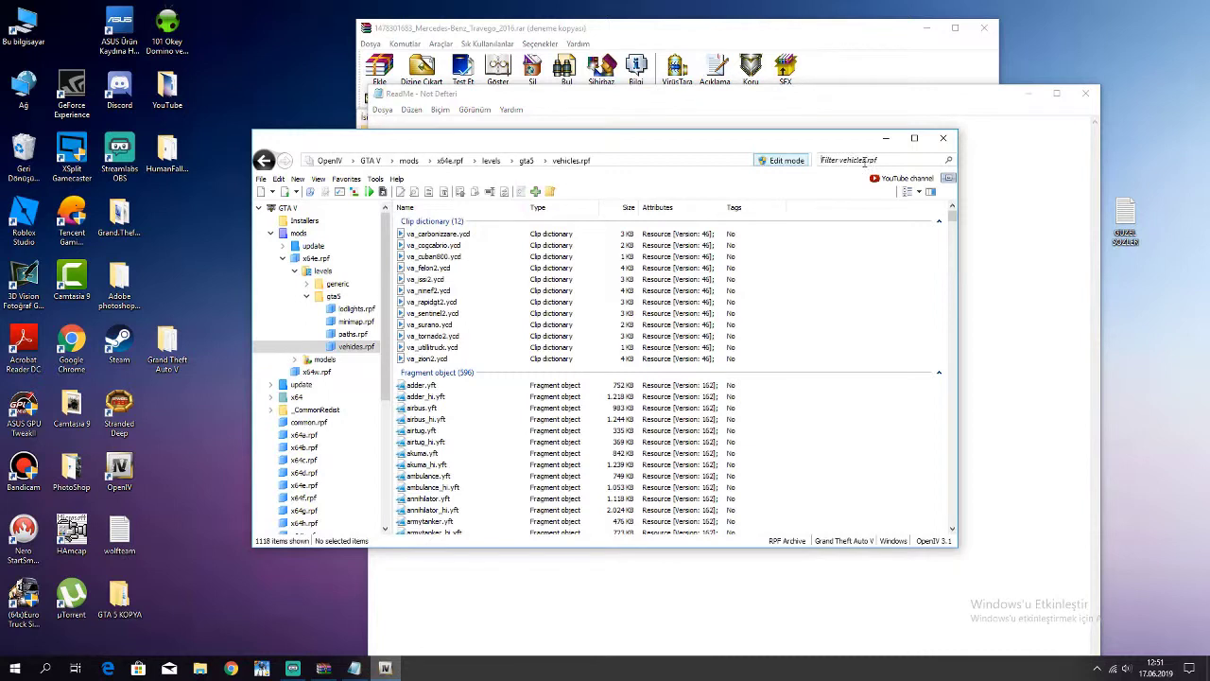
type("coach")
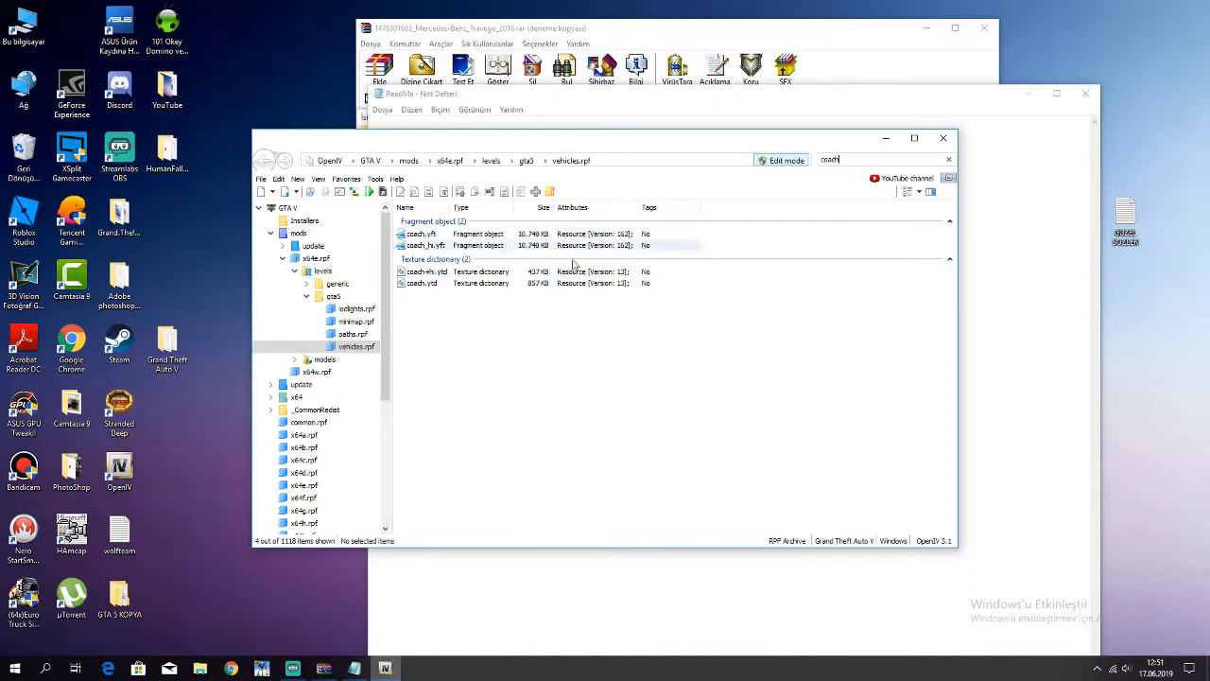
- Copy coach.yft, coach.ytd and coach_hi.yft from the Travego archive into vehicles.rpf
left_click(743, 113)
left_click(740, 67)
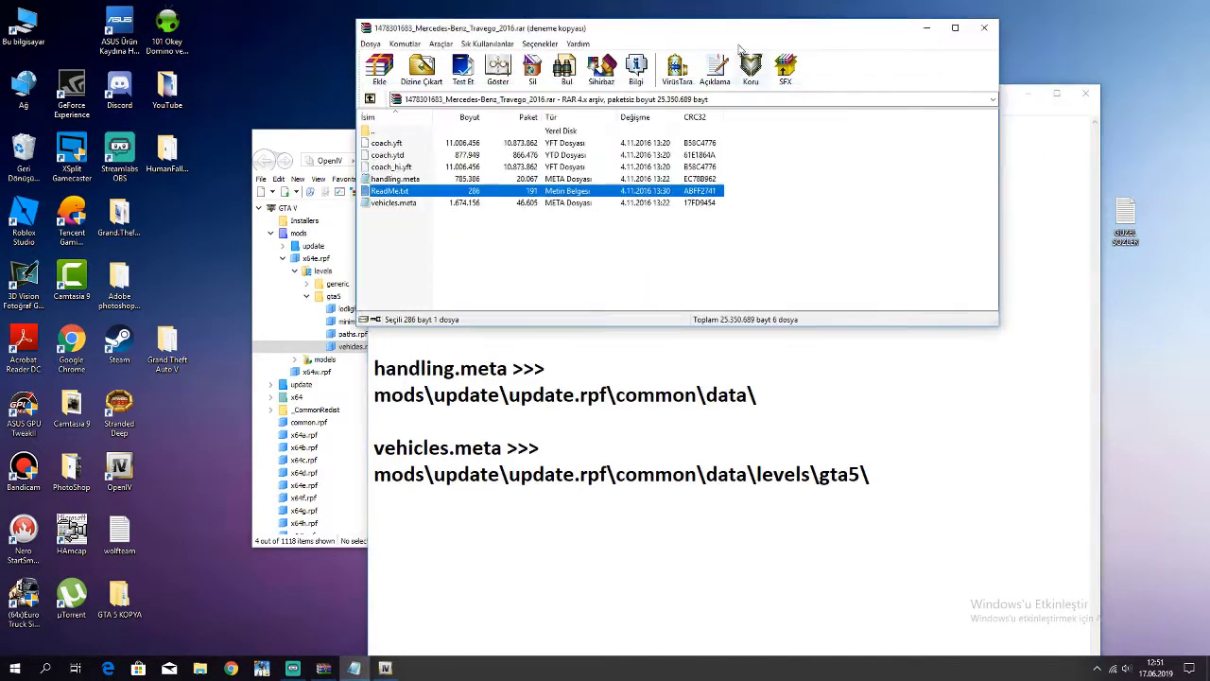
left_click(711, 167)
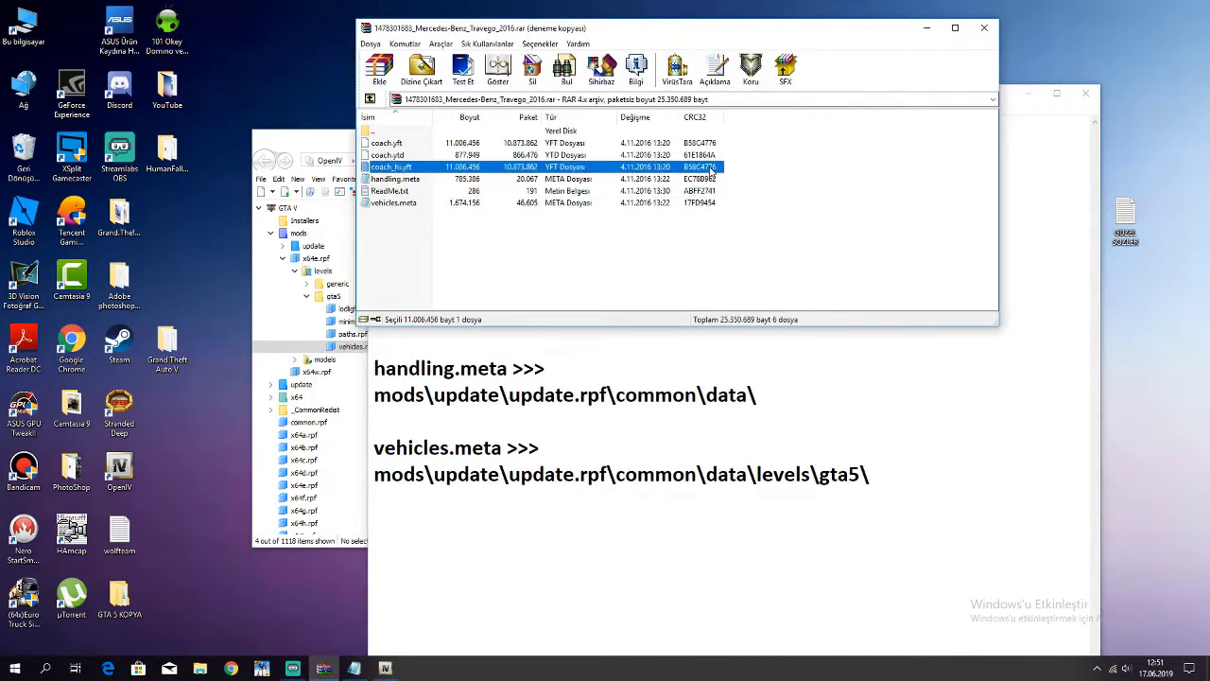
left_click(621, 156, "ctrl")
left_click(621, 144, "ctrl")
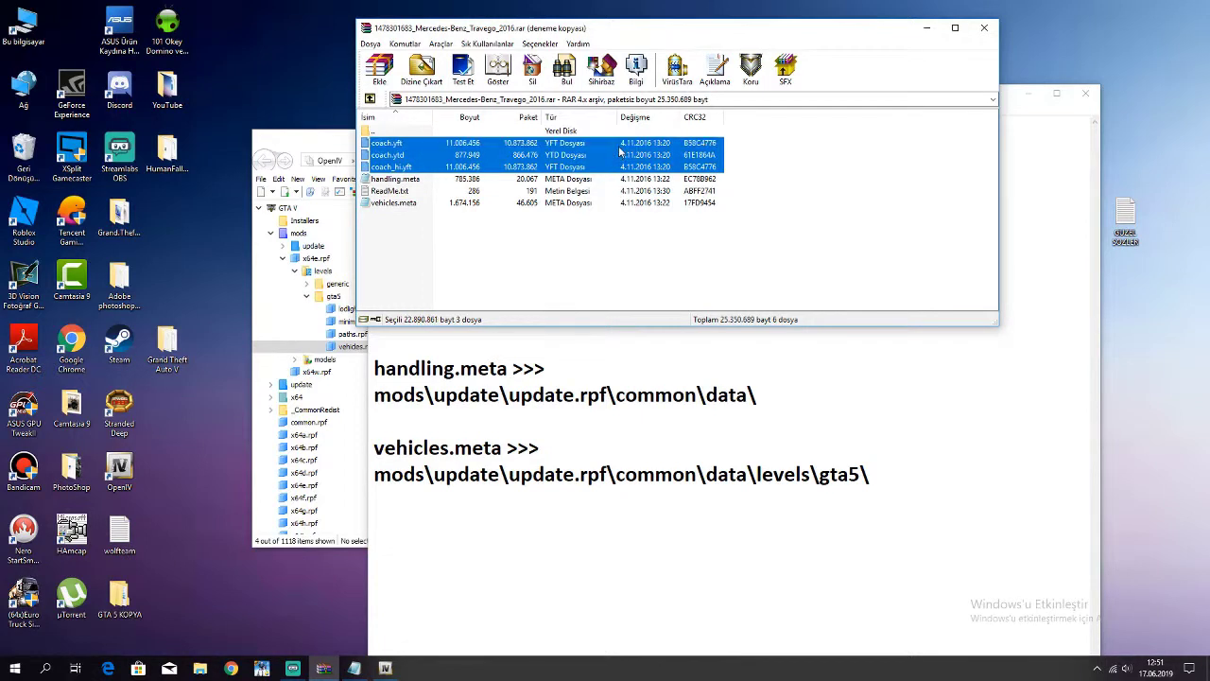
left_click_drag(621, 151, 464, 223)
left_click_drag(351, 308, 343, 149)
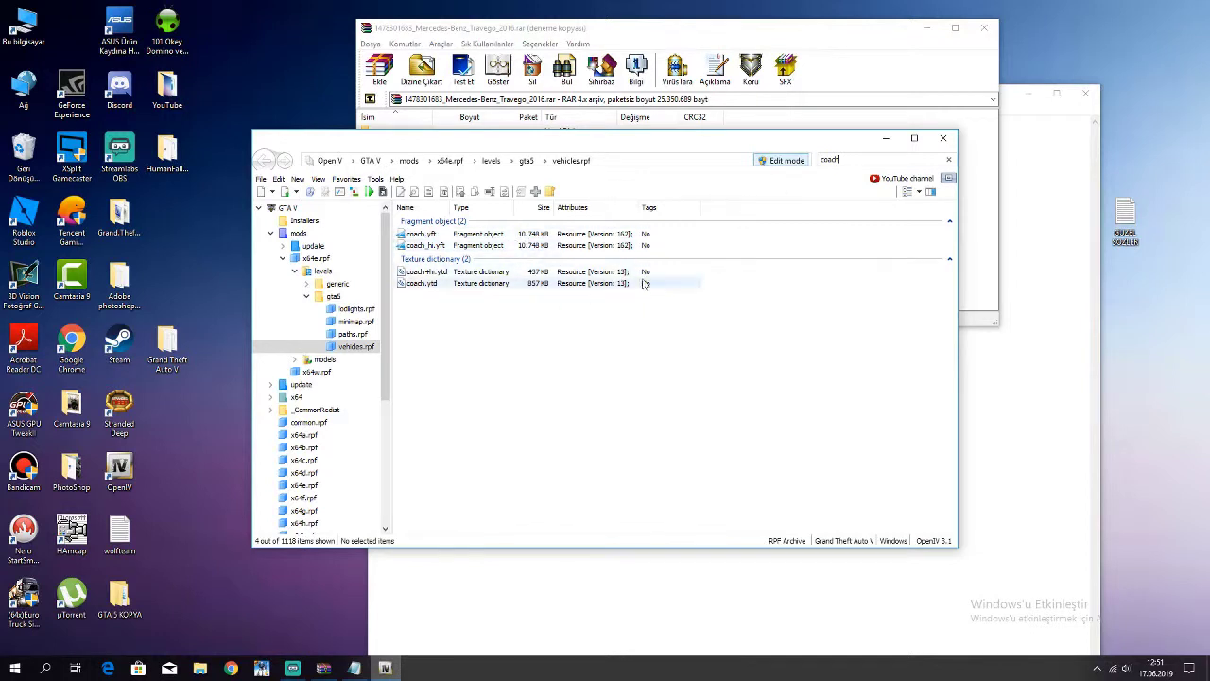
- Clear the "coach" filter in OpenIV and return to the mods folder
key("ctrl+a")
key("BackSpace")
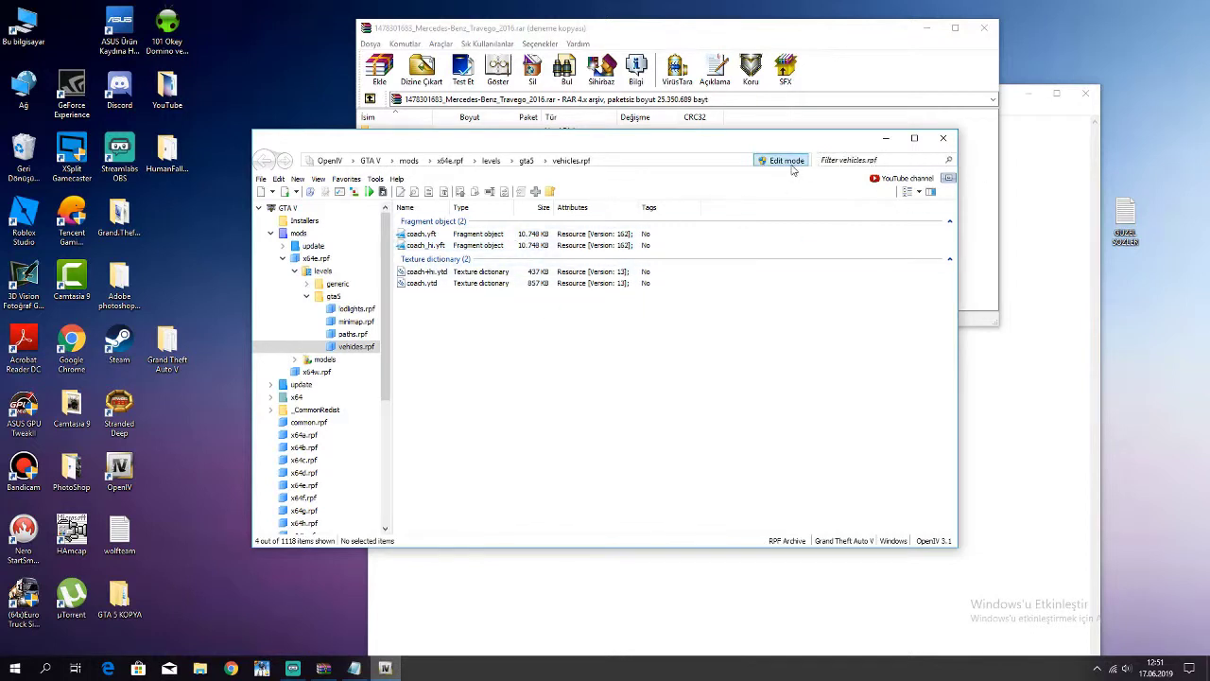
left_click(409, 161)
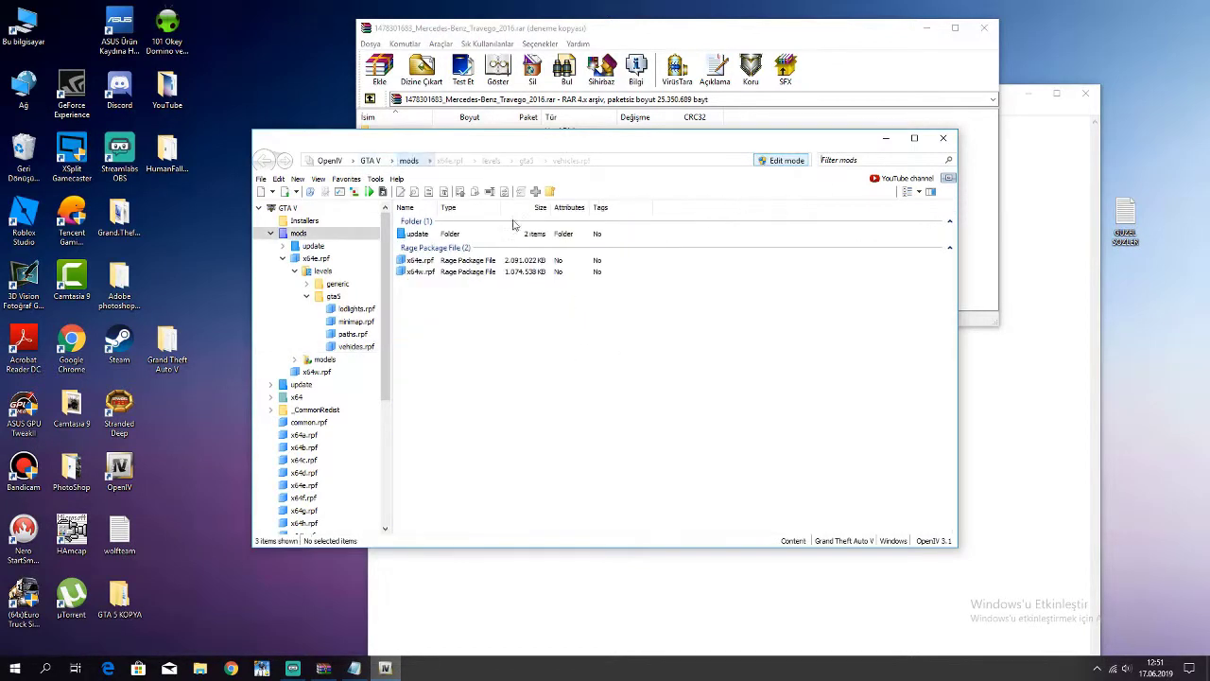
- Check the ReadMe for the install path of handling.meta and return to OpenIV
left_click(1054, 197)
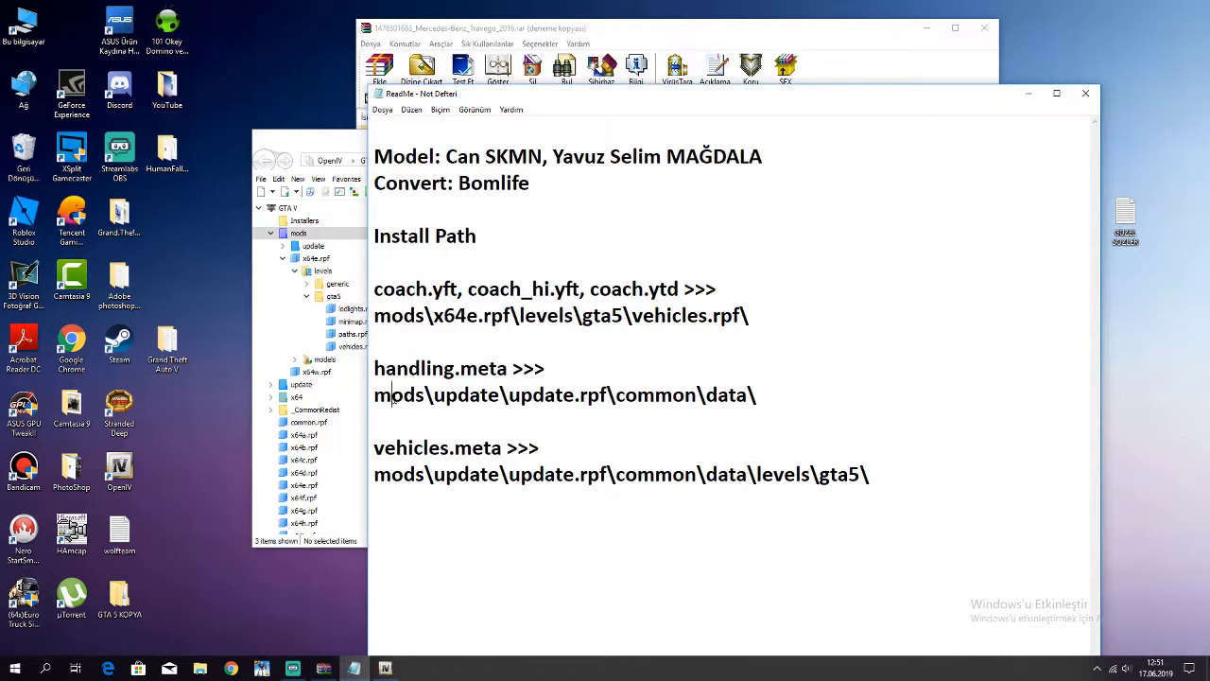
left_click_drag(376, 395, 480, 396)
left_click(338, 134)
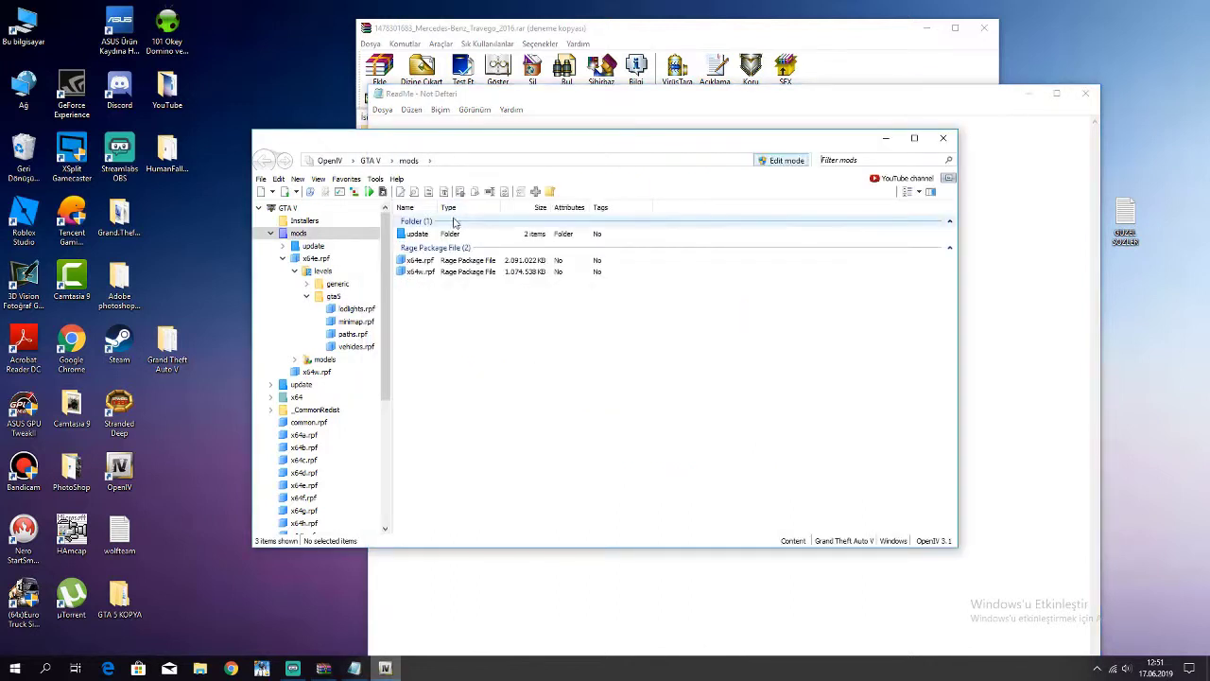
- Open mods\update\update.rpf\common\data in OpenIV and locate handling.meta
double_click(418, 235)
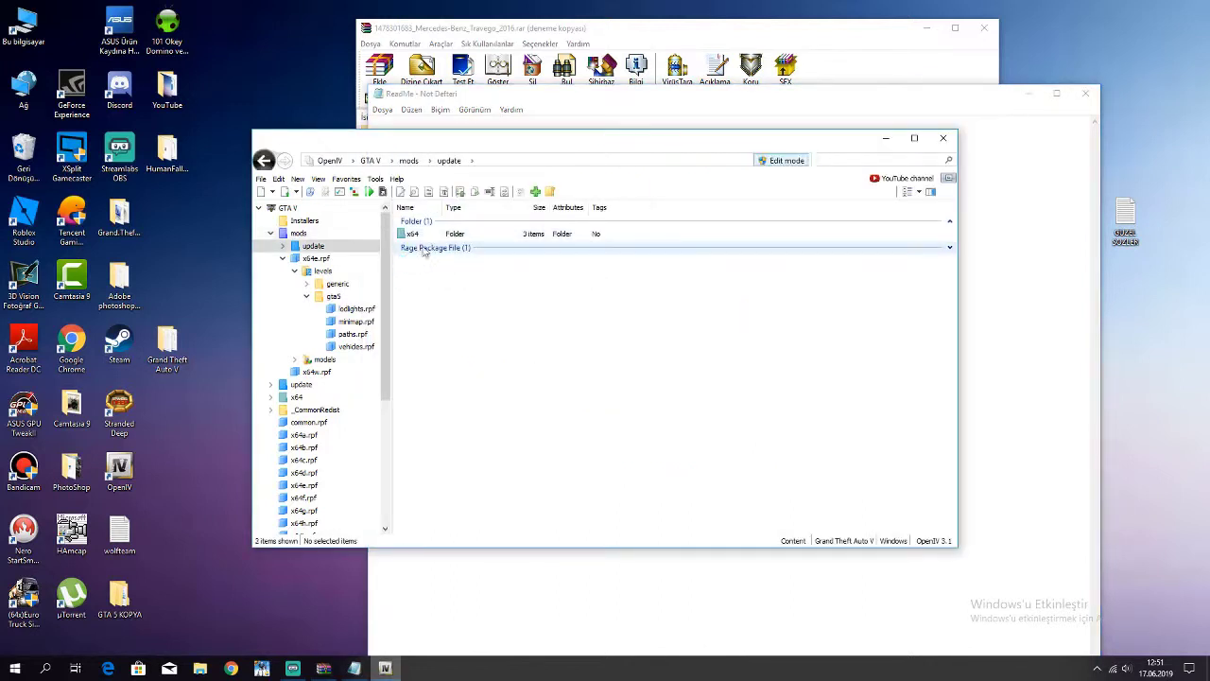
left_click(424, 247)
double_click(423, 259)
left_click(426, 235)
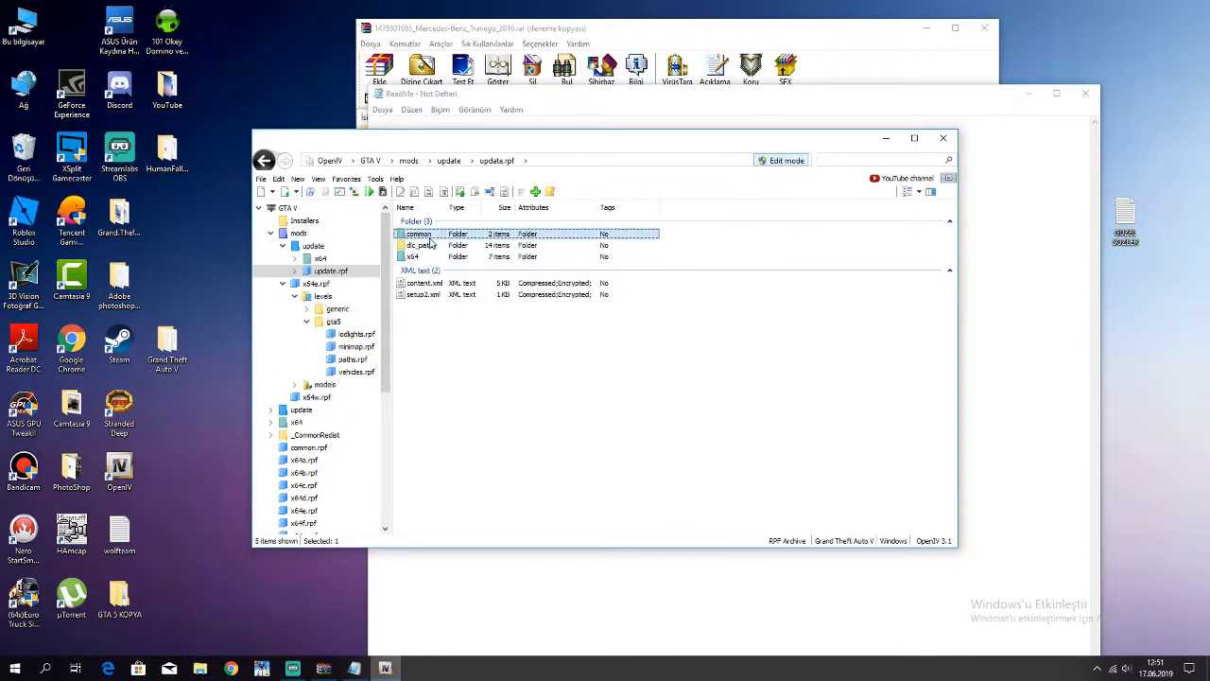
double_click(421, 236)
double_click(419, 235)
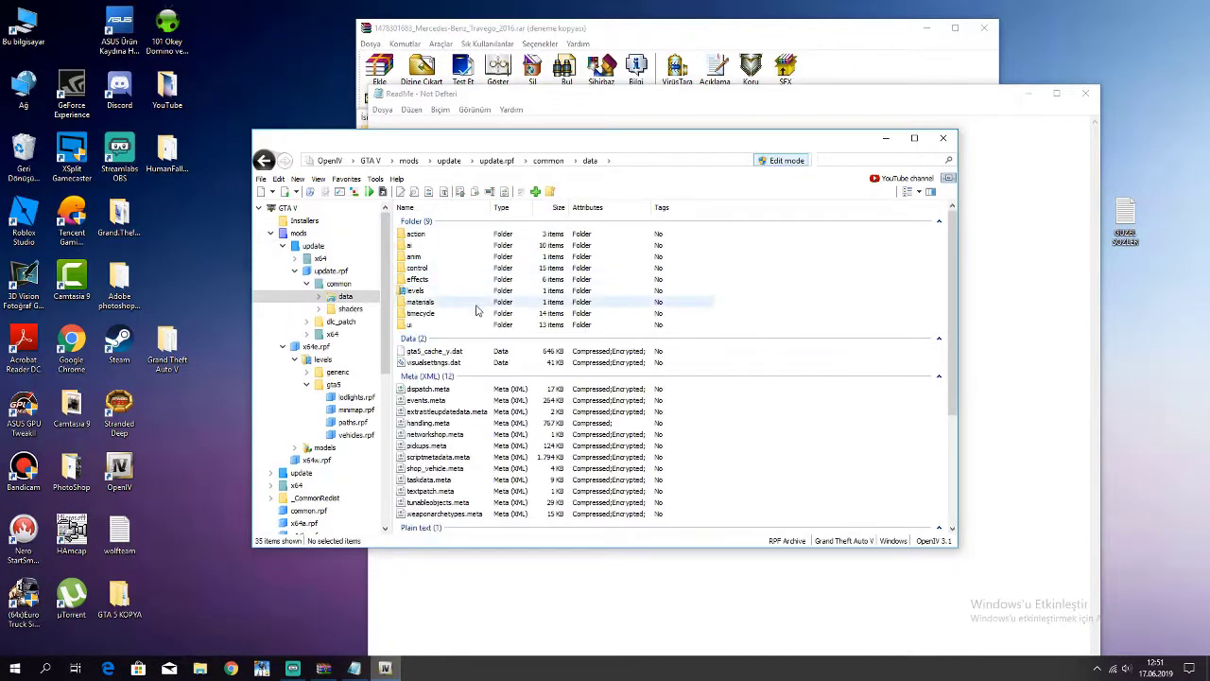
scroll(477, 312, "down", 3)
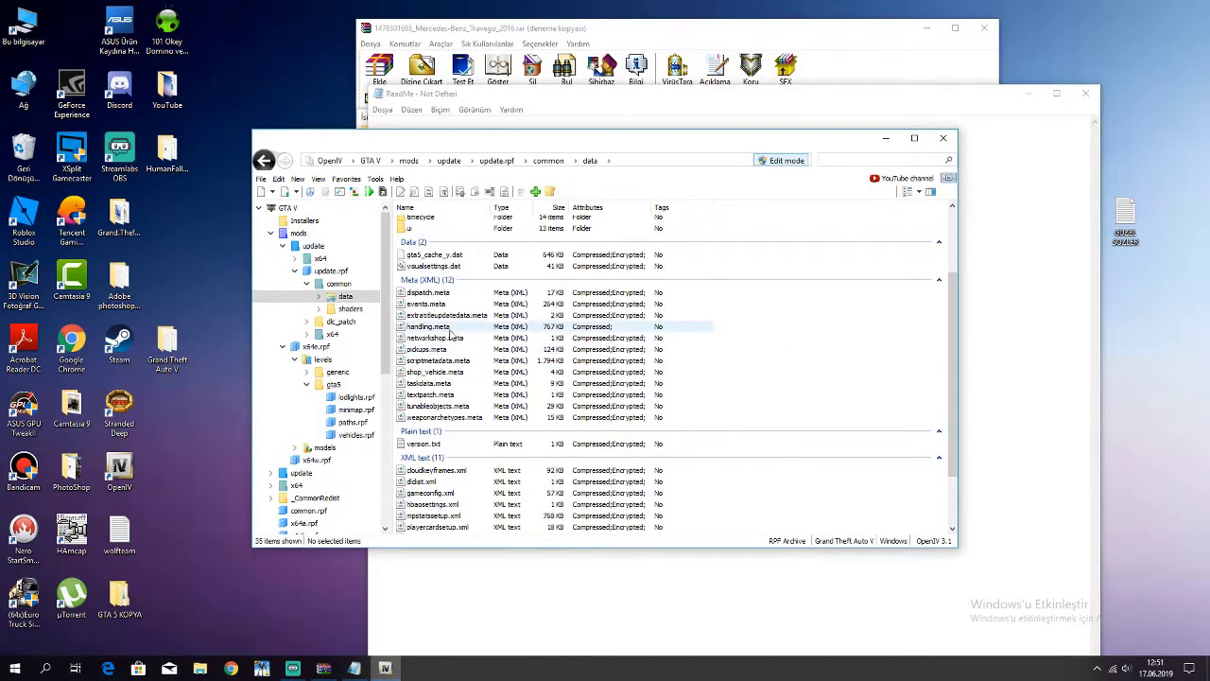
- Copy handling.meta from the archive into the common\data folder
left_click(567, 68)
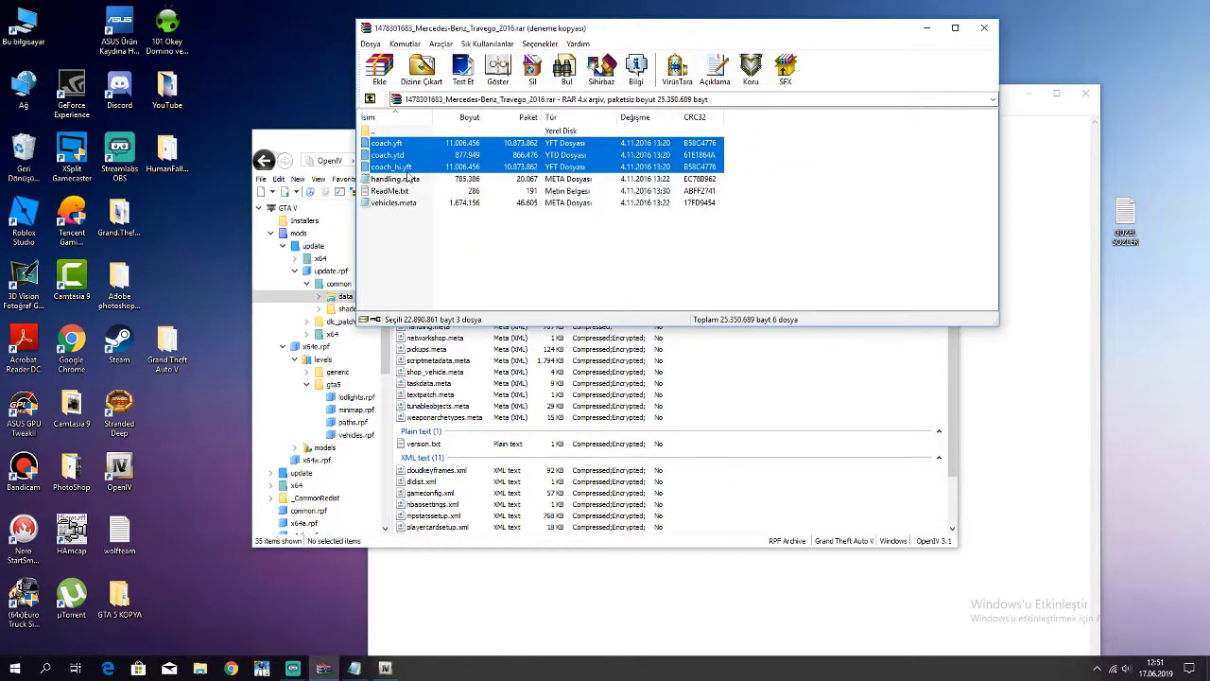
left_click(387, 310)
left_click(797, 499)
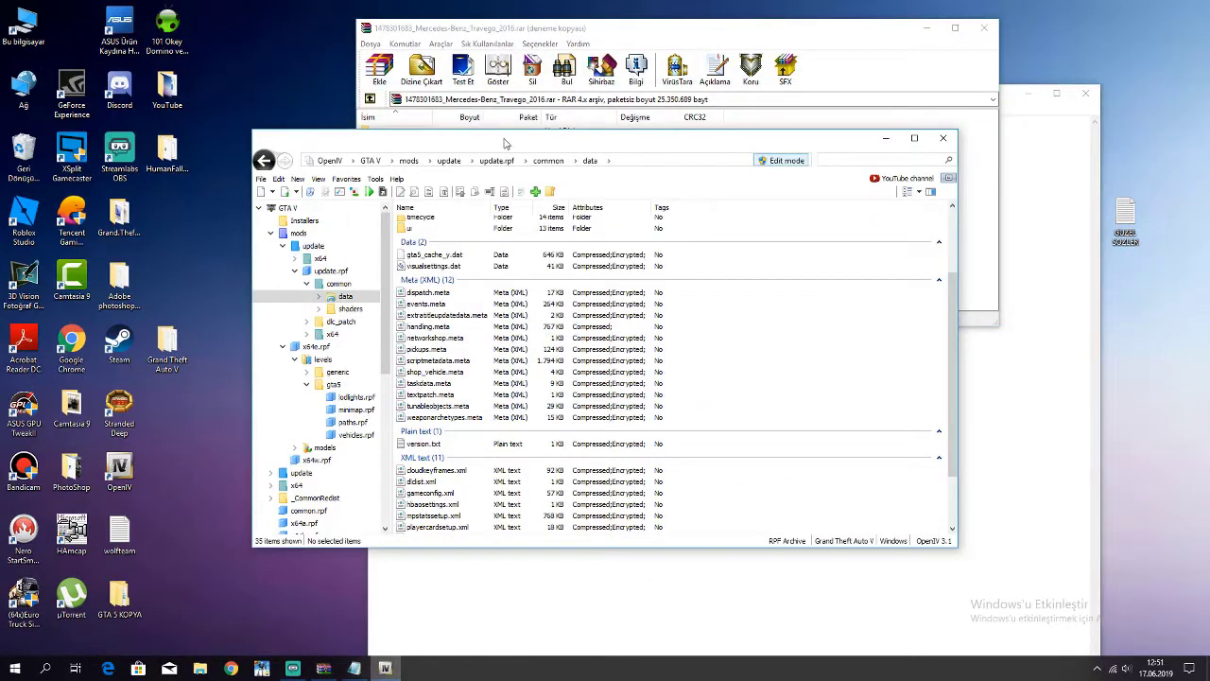
- Copy vehicles.meta from the archive into the levels\gta5 folder inside common\data
scroll(472, 296, "up", 3)
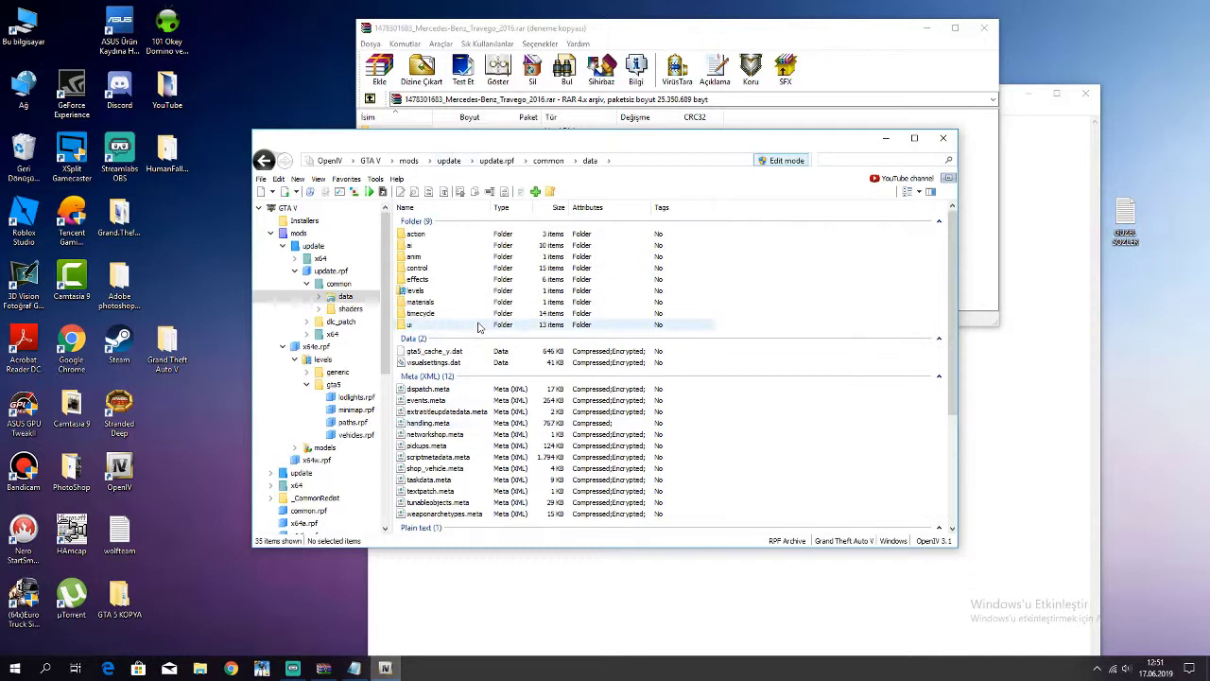
double_click(426, 294)
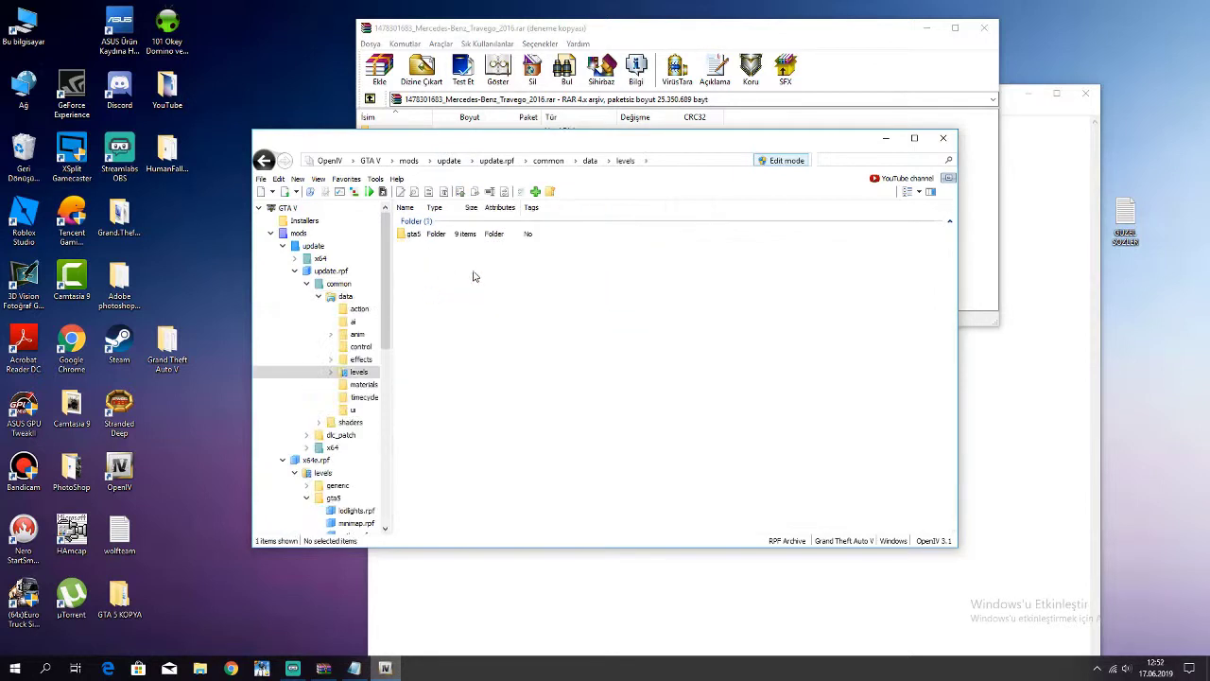
double_click(420, 234)
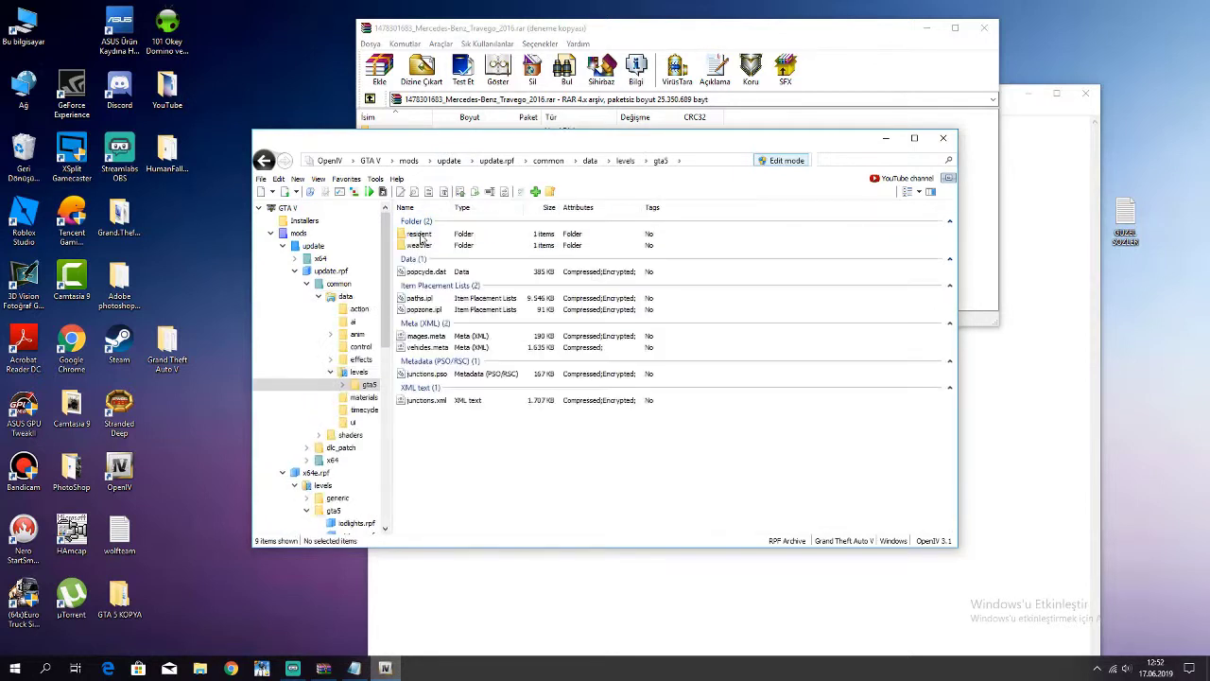
left_click(723, 21)
left_click_drag(393, 204, 491, 486)
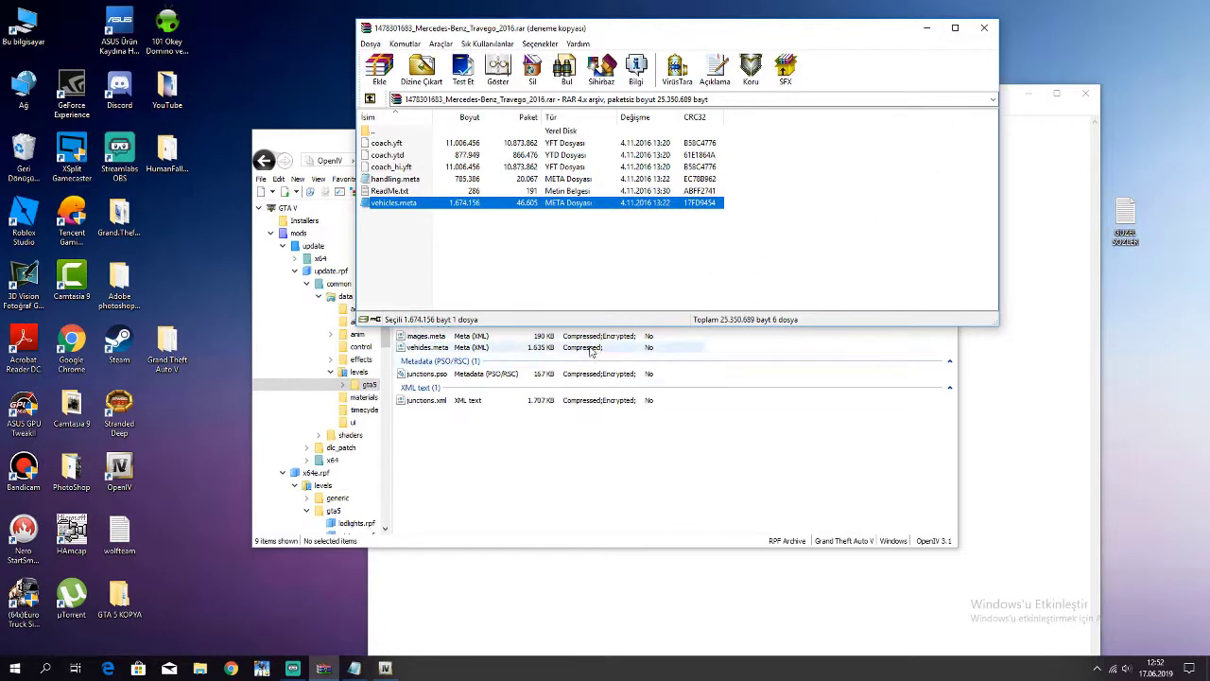
- Close the Travego archive and OpenIV, and return to the ReadMe
left_click(983, 32)
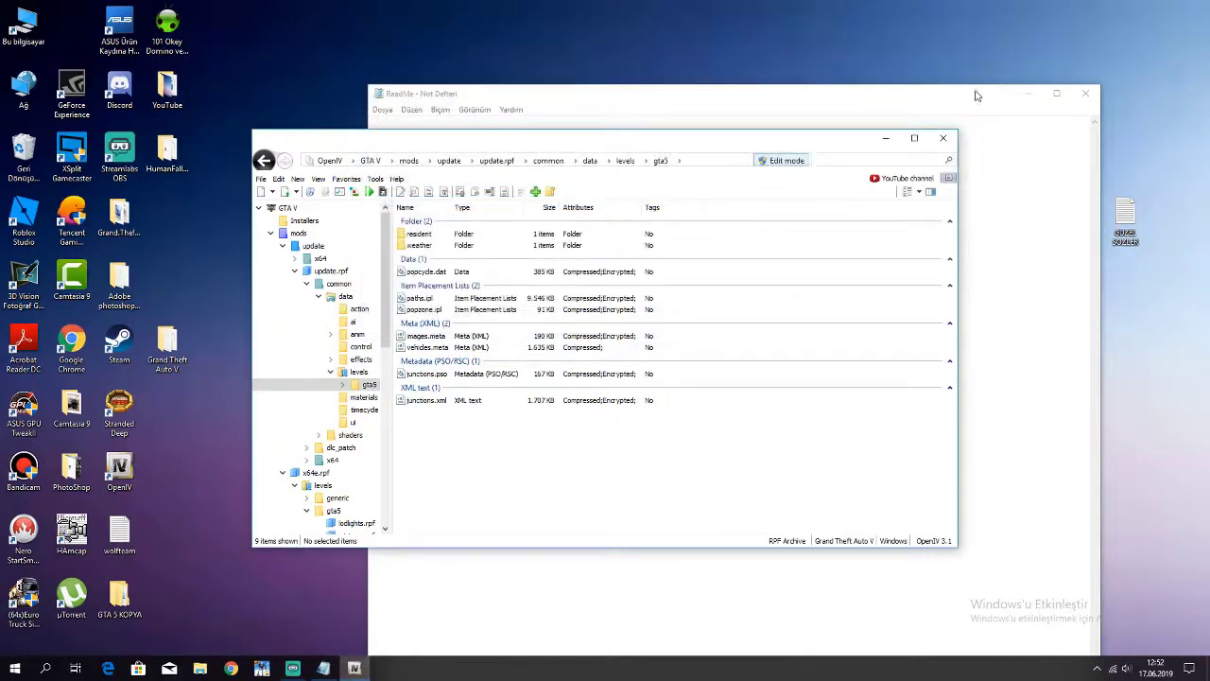
left_click(945, 134)
left_click(901, 188)
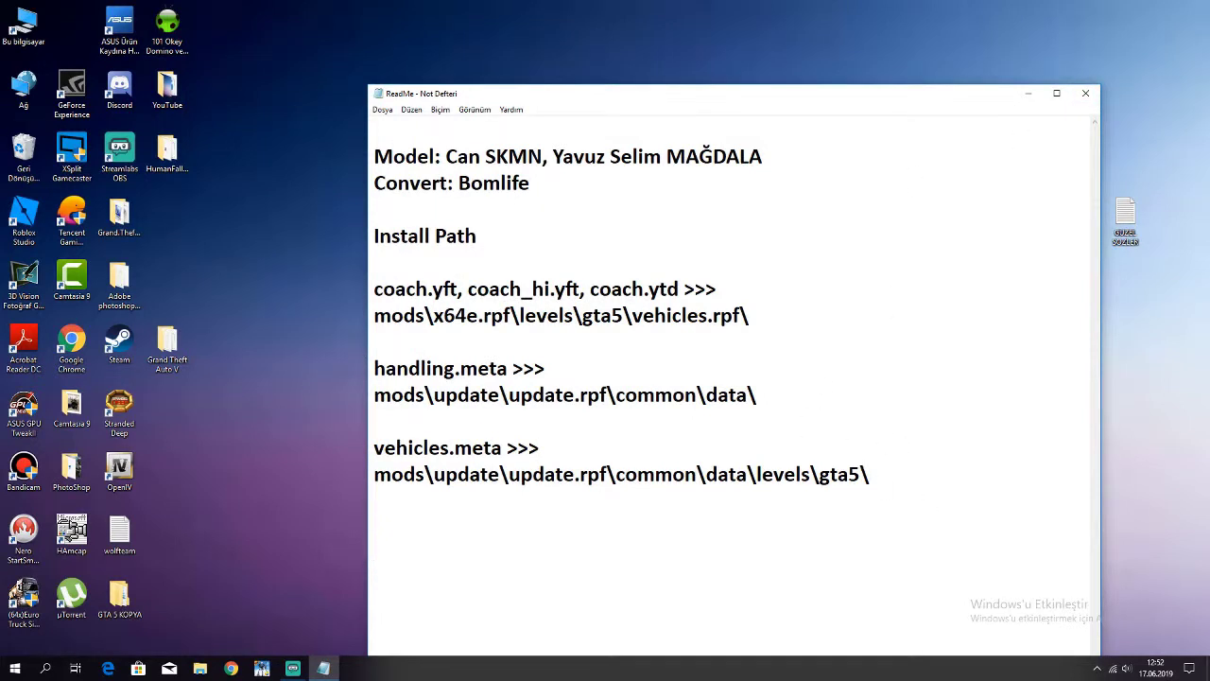
- Write "name : coach" below the install paths in the ReadMe, highlight coach, and close the file without saving
type("name Ç")
key("BackSpace")
type("oach")
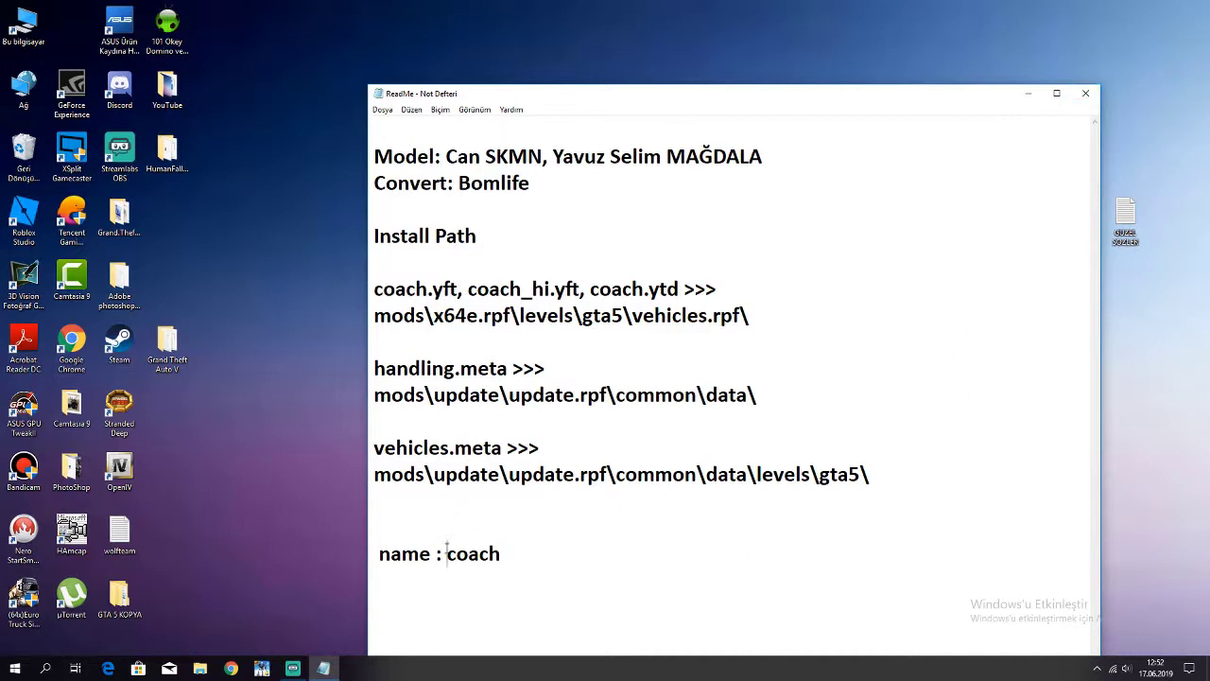
left_click_drag(446, 553, 522, 558)
left_click(1085, 93)
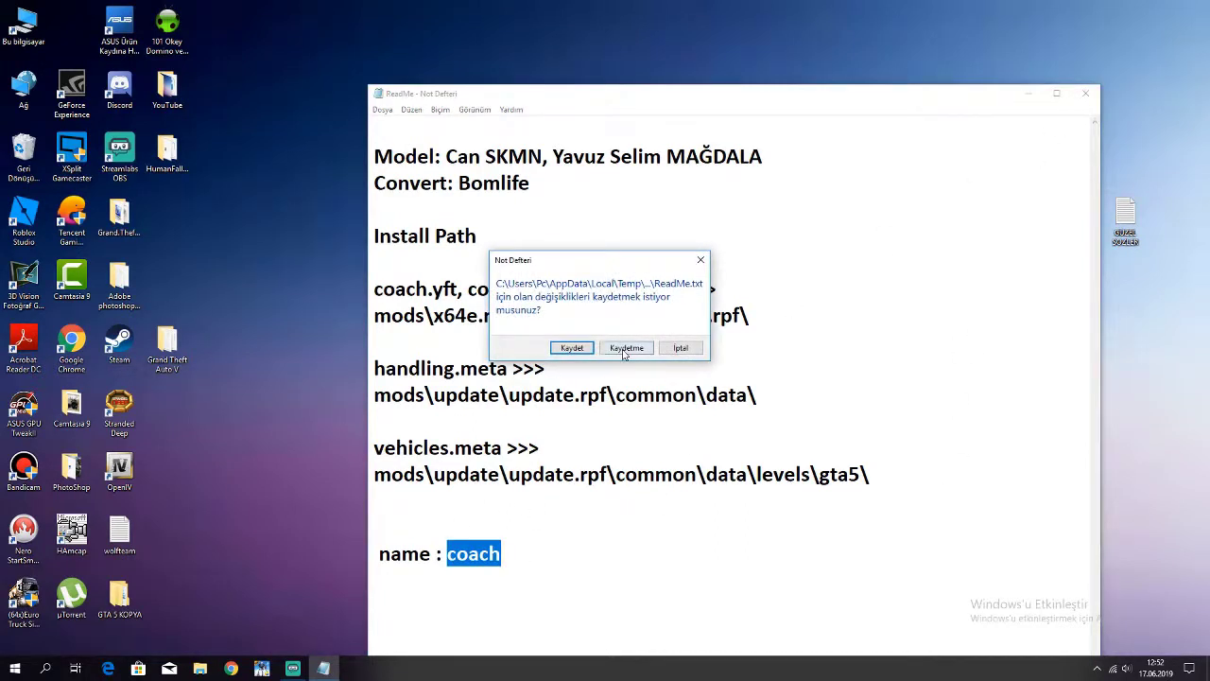
left_click(624, 351)
- Open the Grand Theft Auto V folder and run GTAVLauncher as administrator
double_click(168, 348)
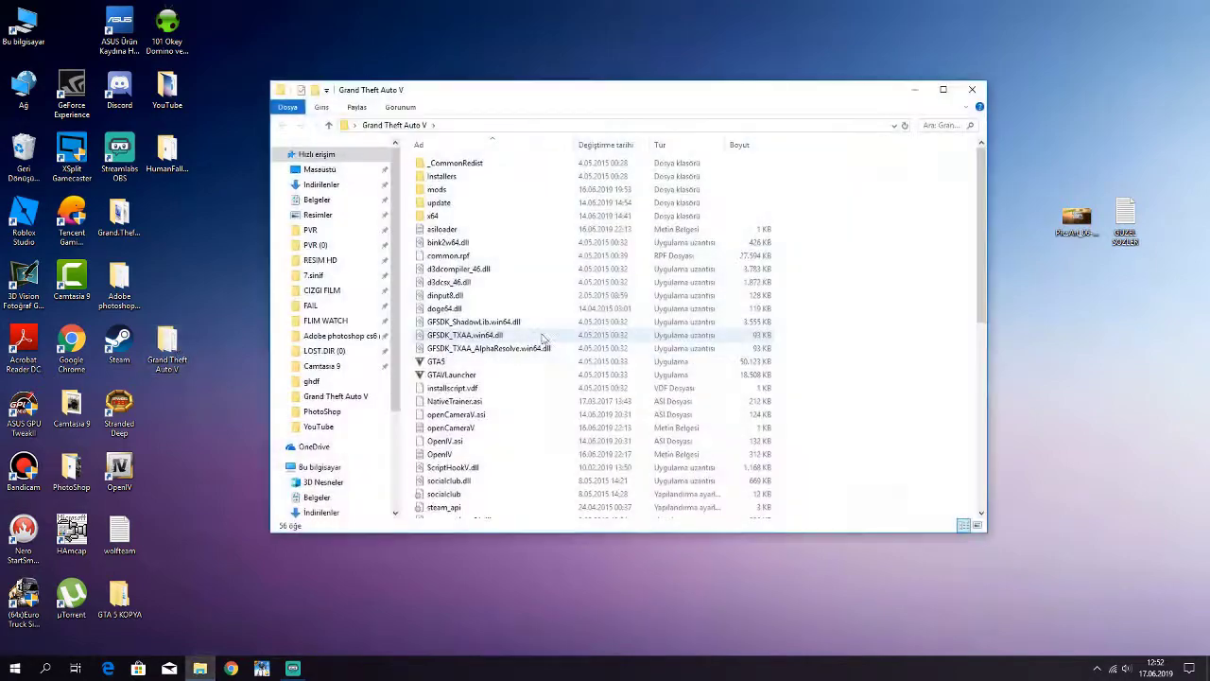
right_click(456, 375)
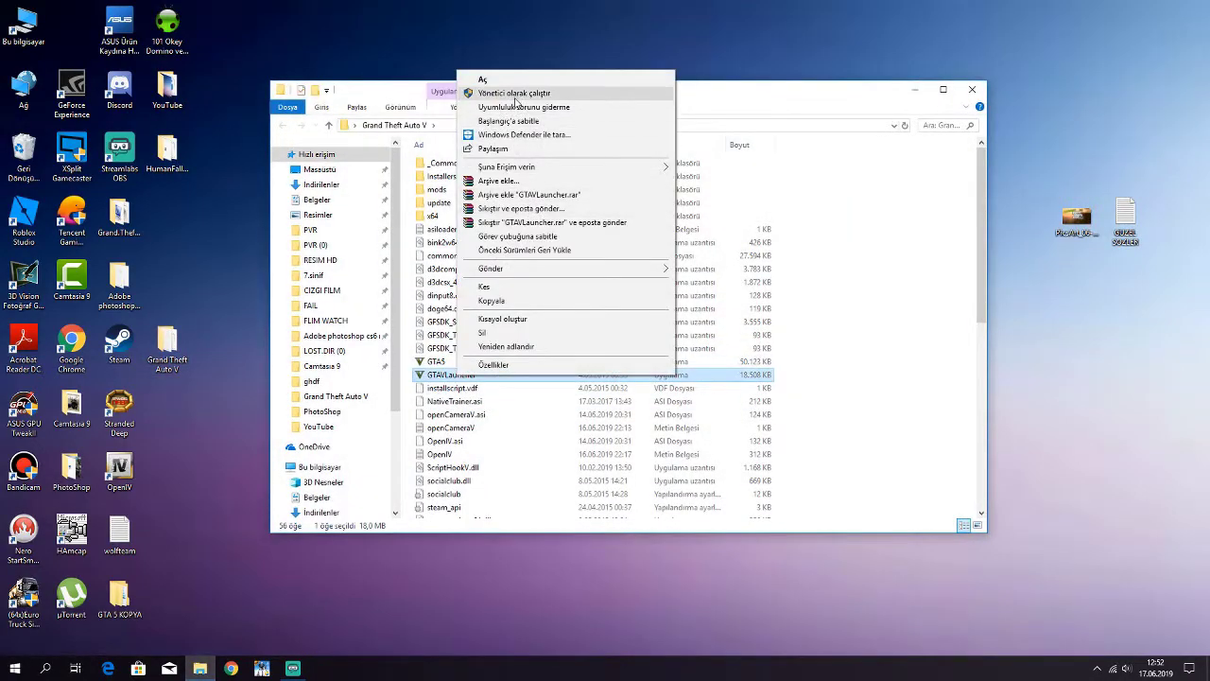